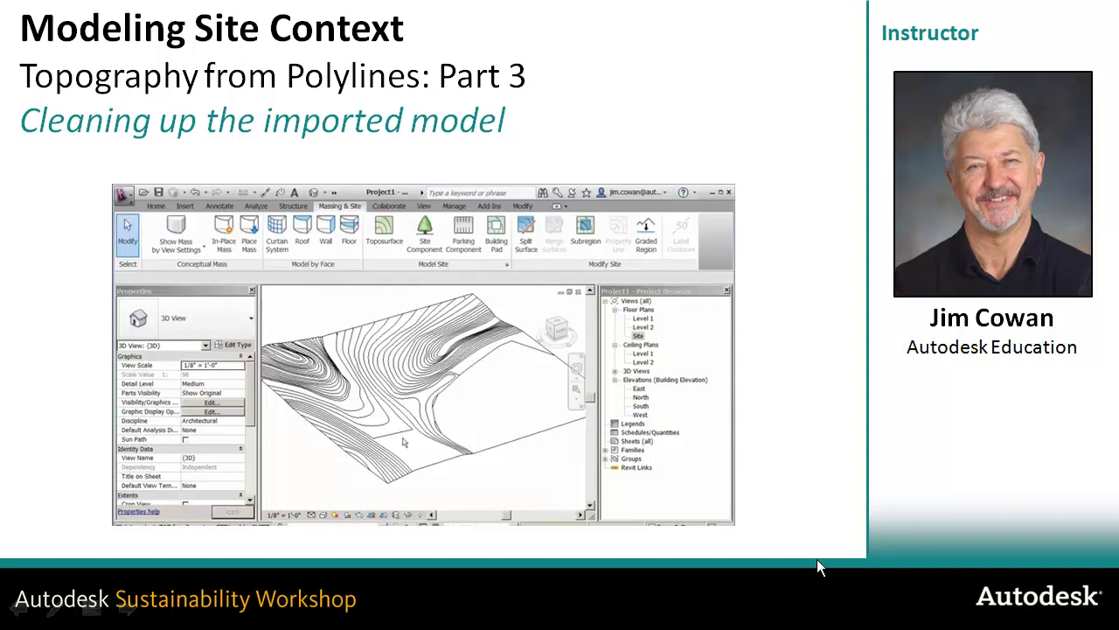
Advance past the title slides to the Revit Site floor plan with the contour toposurface.
key("Right")
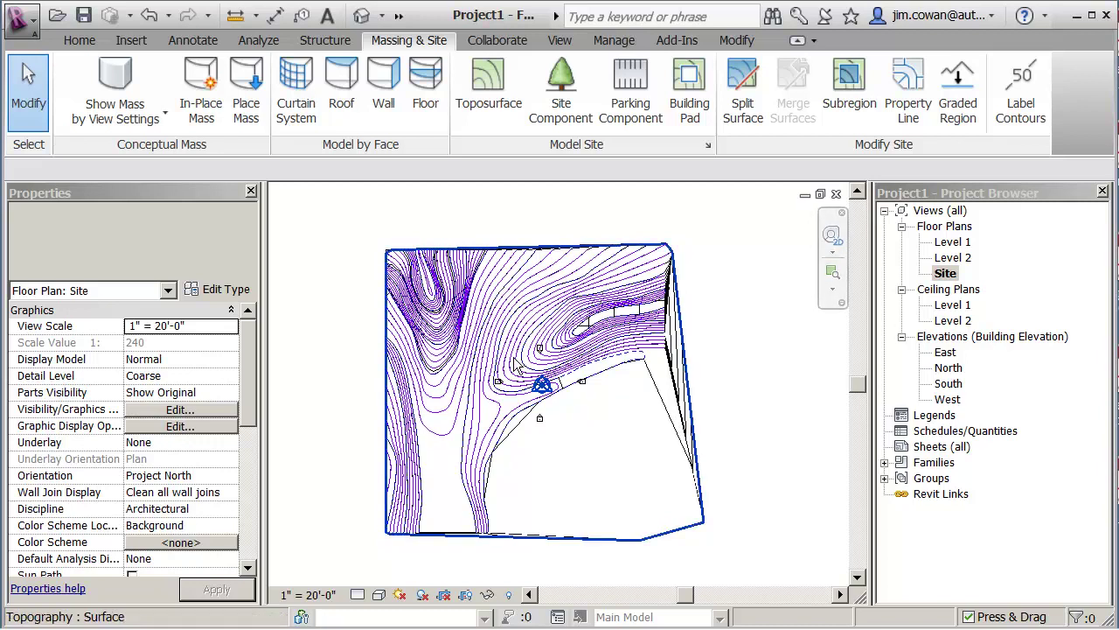
Set the Site view to Wireframe and select the toposurface to check its area properties.
left_click(379, 596)
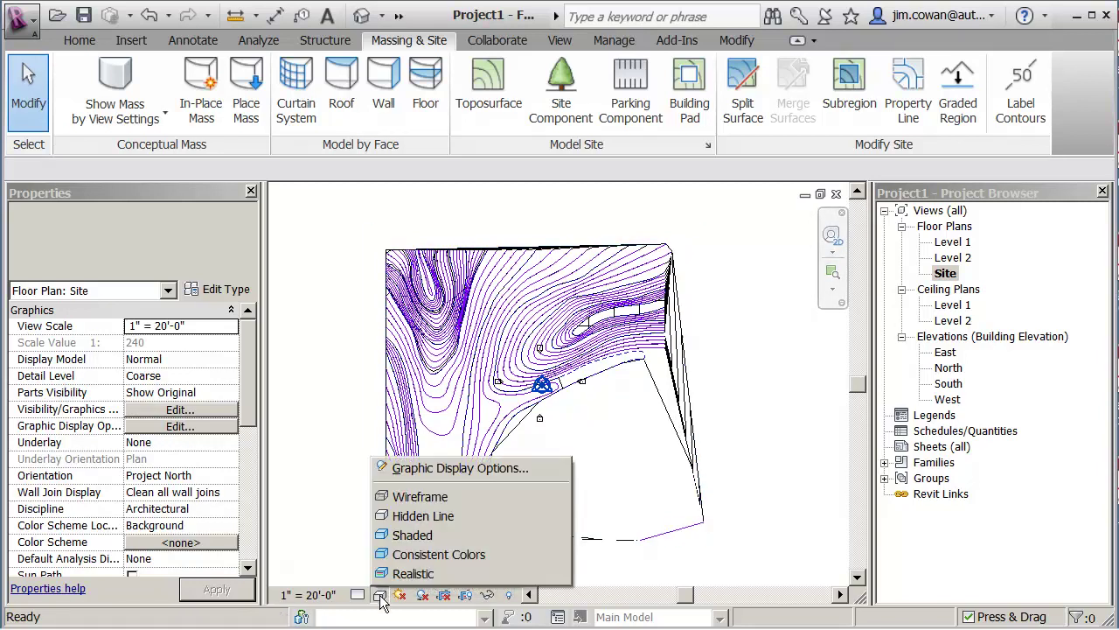
left_click(418, 496)
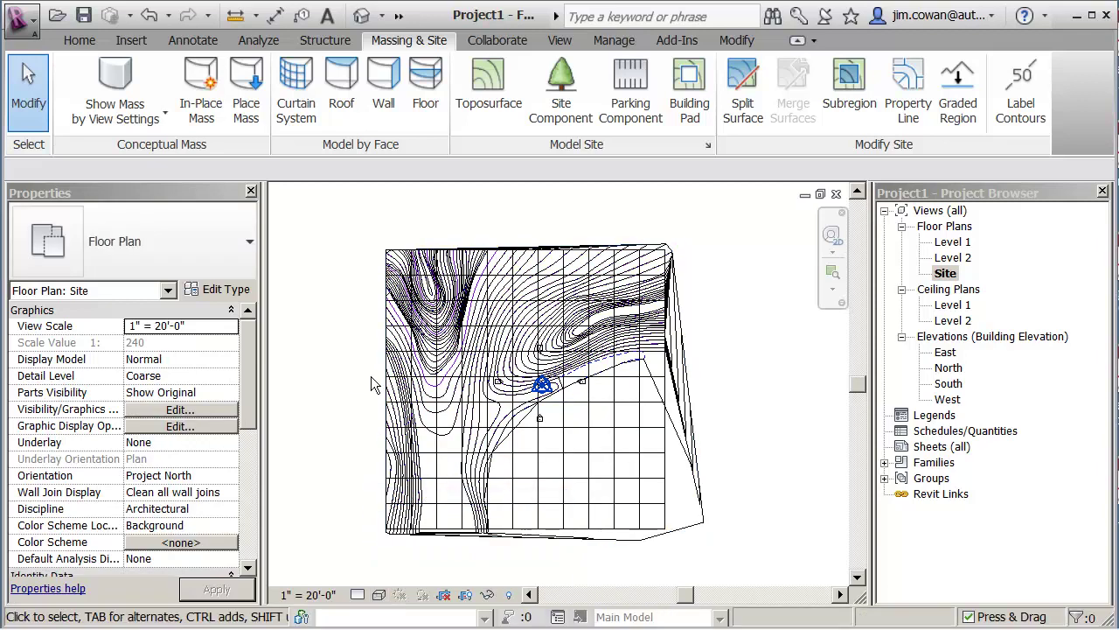
scroll(367, 371, "up", 2)
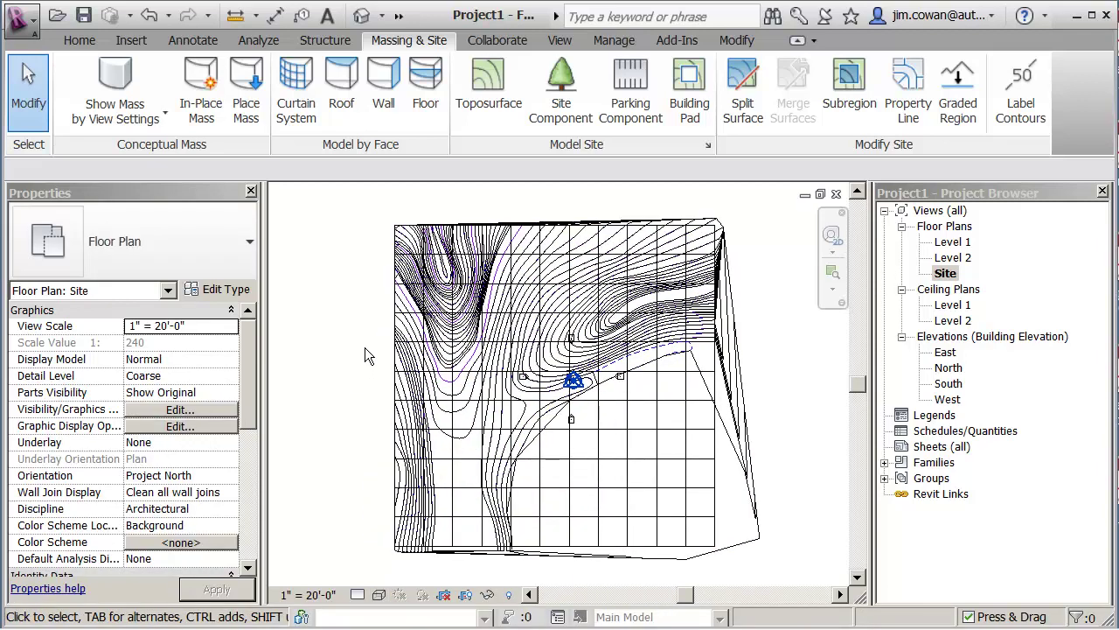
left_click(730, 301)
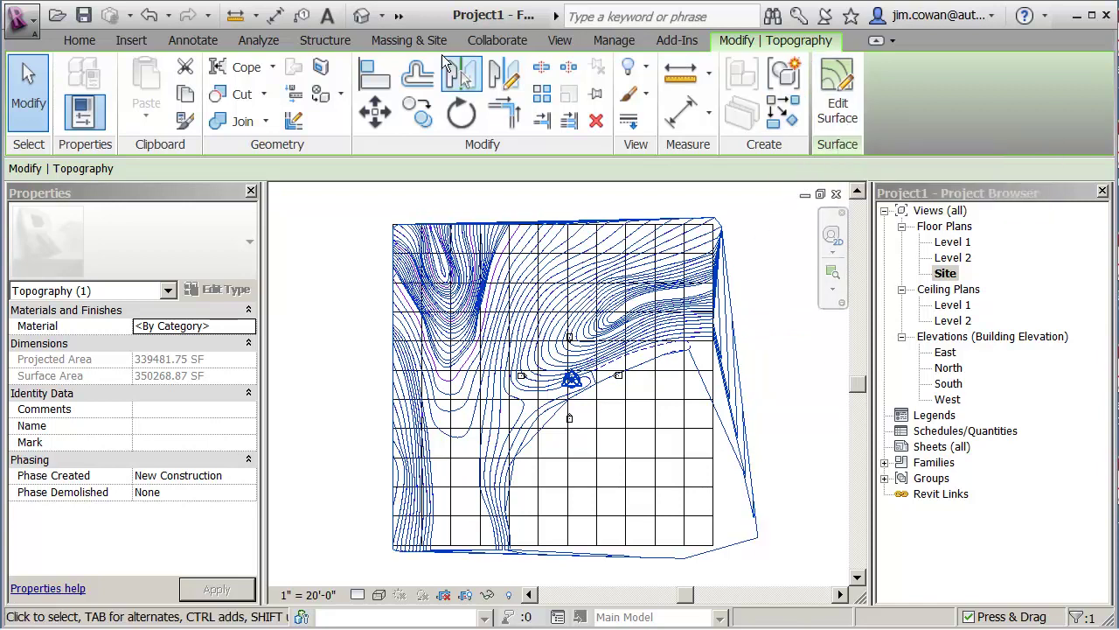
left_click(377, 42)
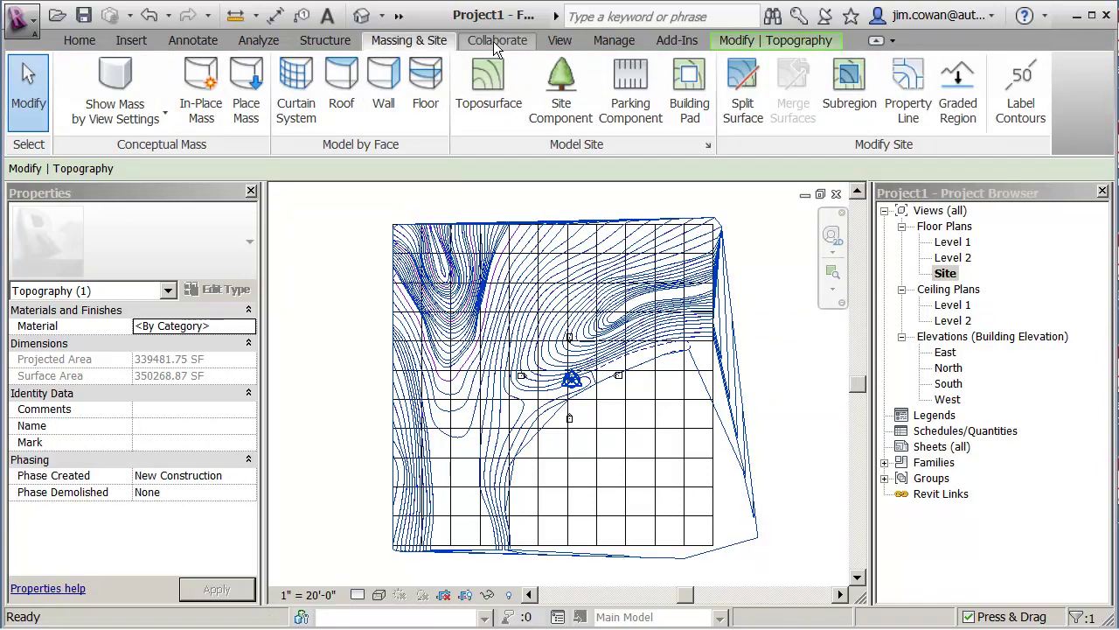
Start Split Surface on the toposurface and sketch a vertical line down its right edge.
left_click(743, 92)
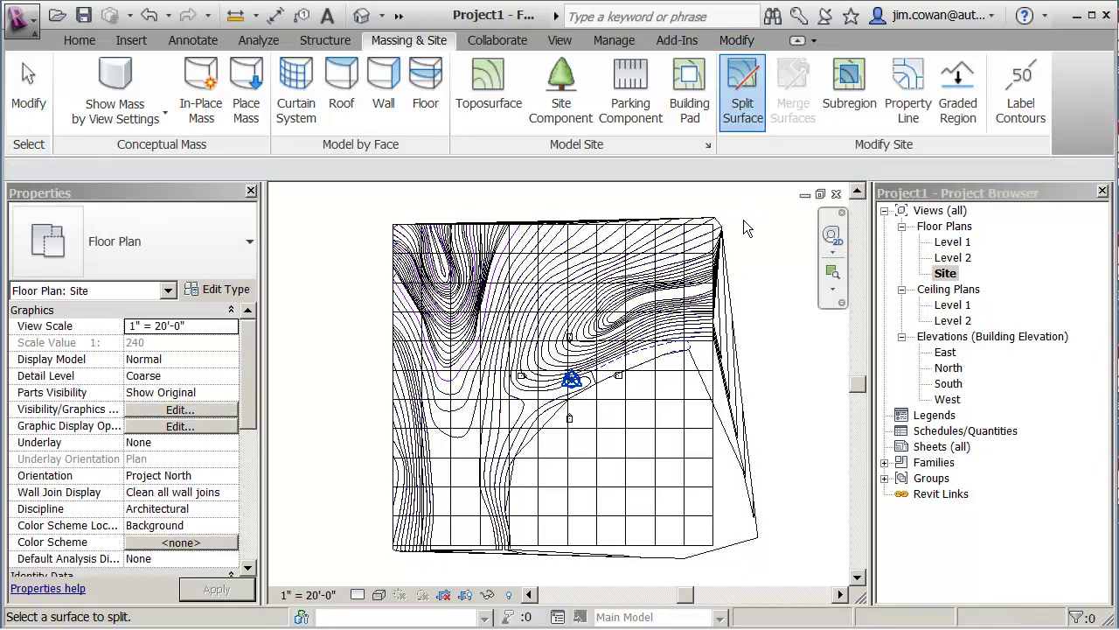
left_click(733, 245)
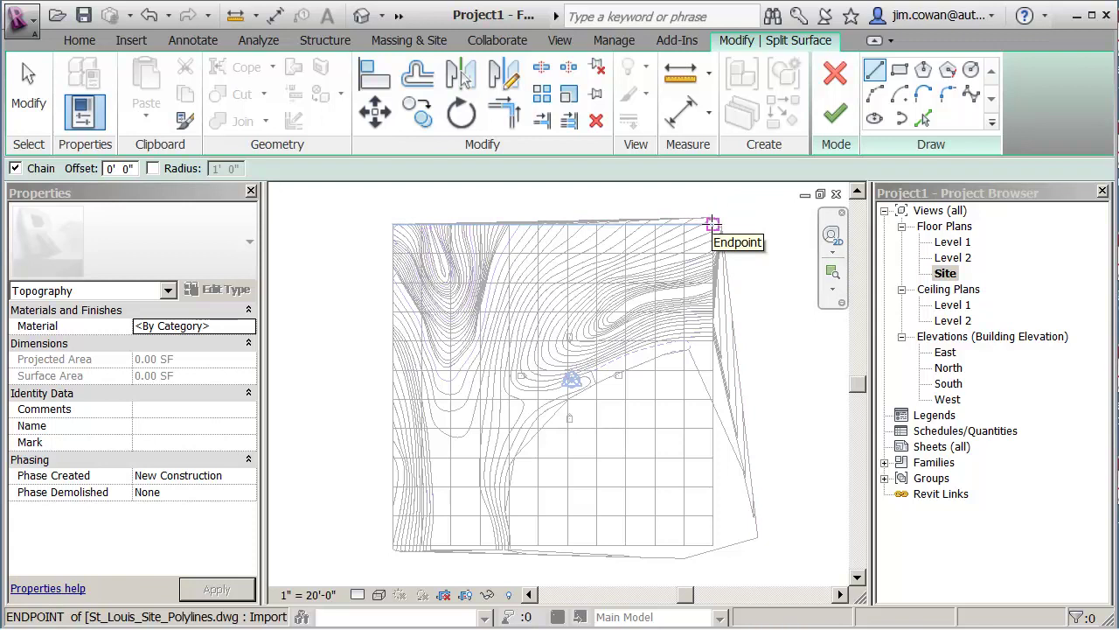
left_click(713, 224)
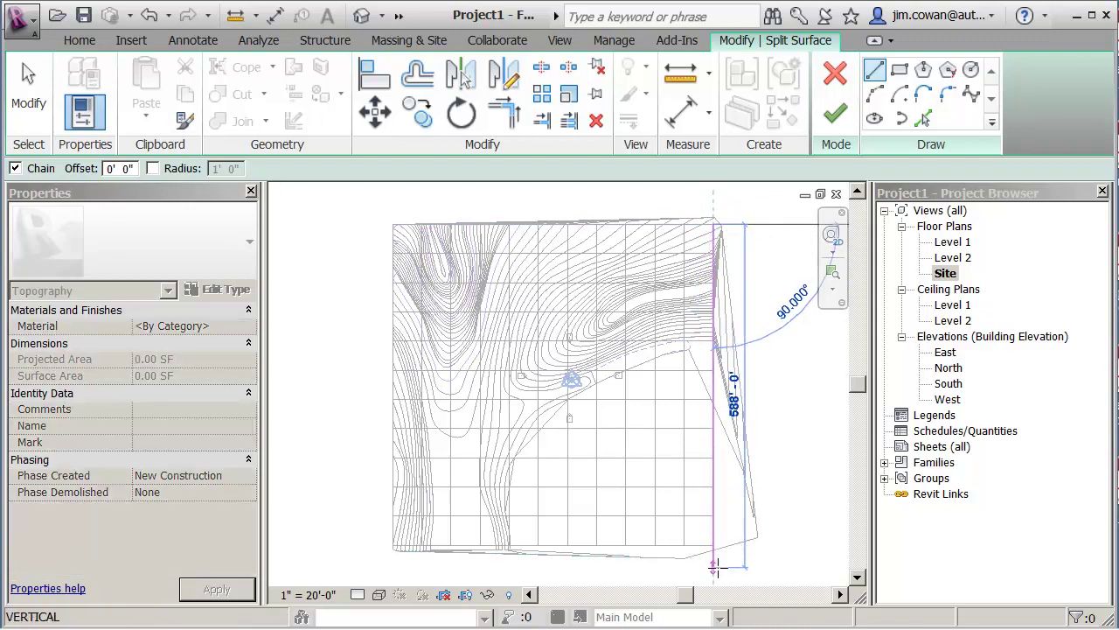
left_click(713, 566)
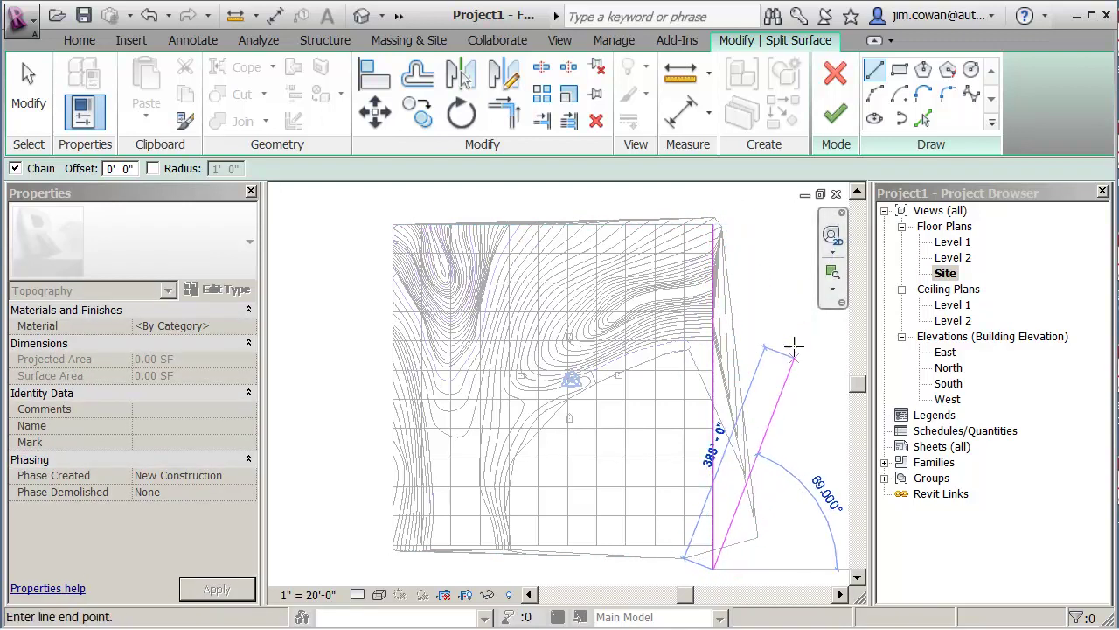
key("Escape")
key("Escape")
Extend the split line past the top edge, finish the split, and delete the 25085.54 SF sliver.
left_click(714, 229)
mouse_move(713, 229)
left_mouse_down()
mouse_move(714, 179)
mouse_move(713, 194)
left_mouse_up()
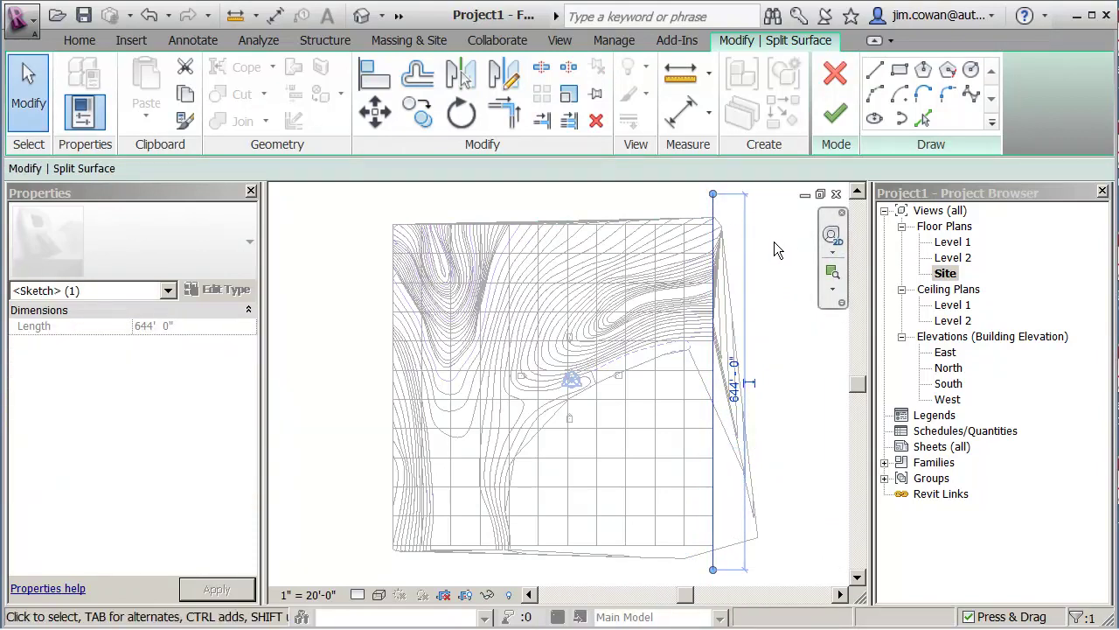
left_click(774, 241)
left_click(835, 114)
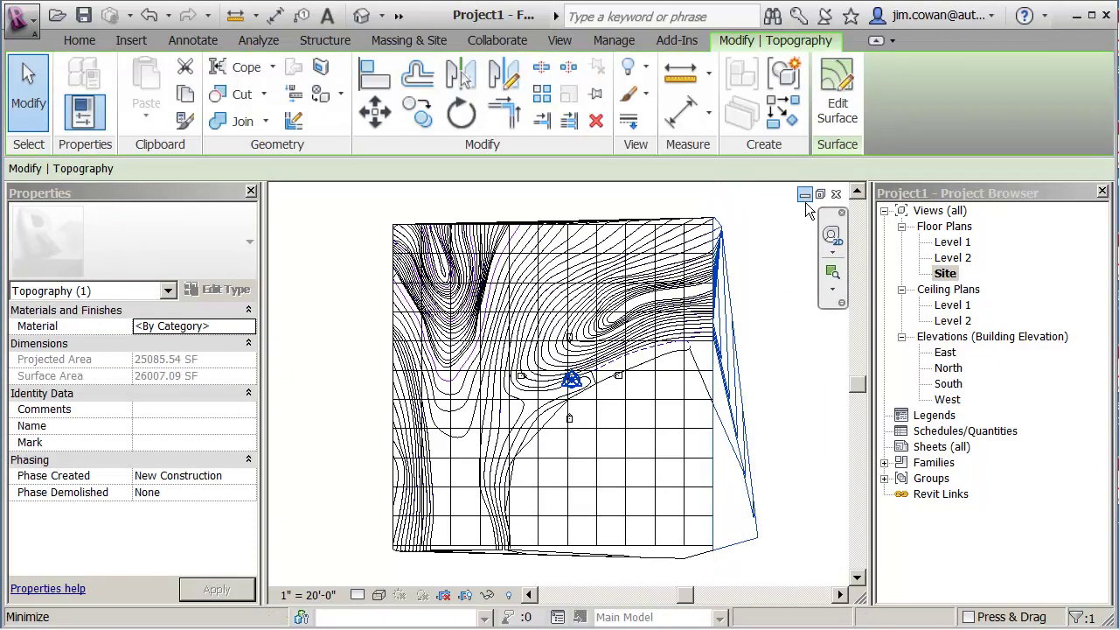
left_click(733, 349)
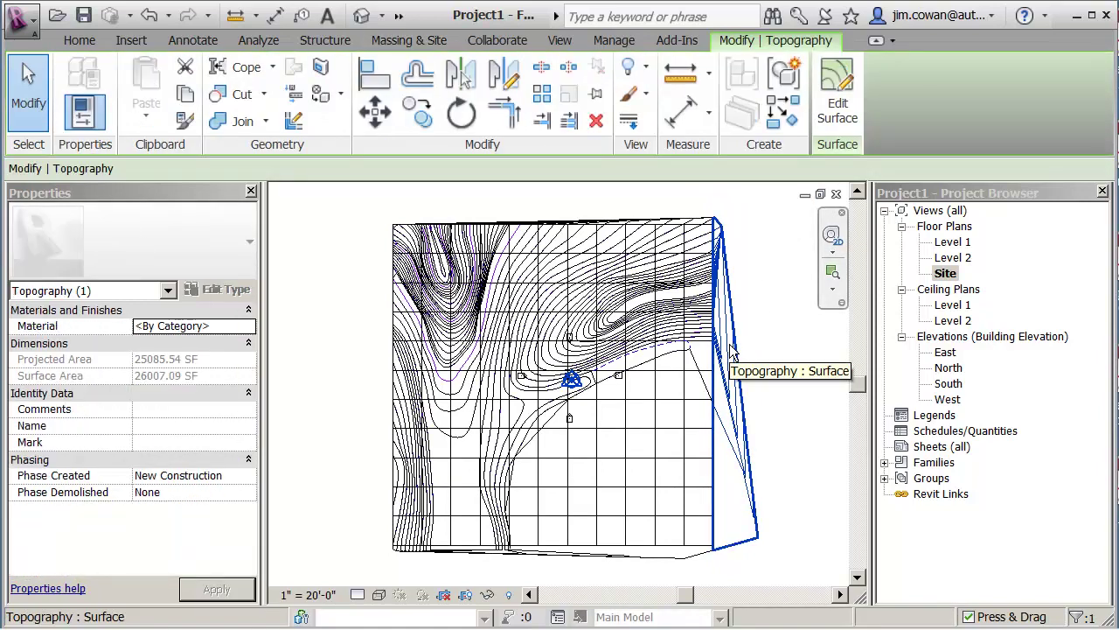
key("Escape")
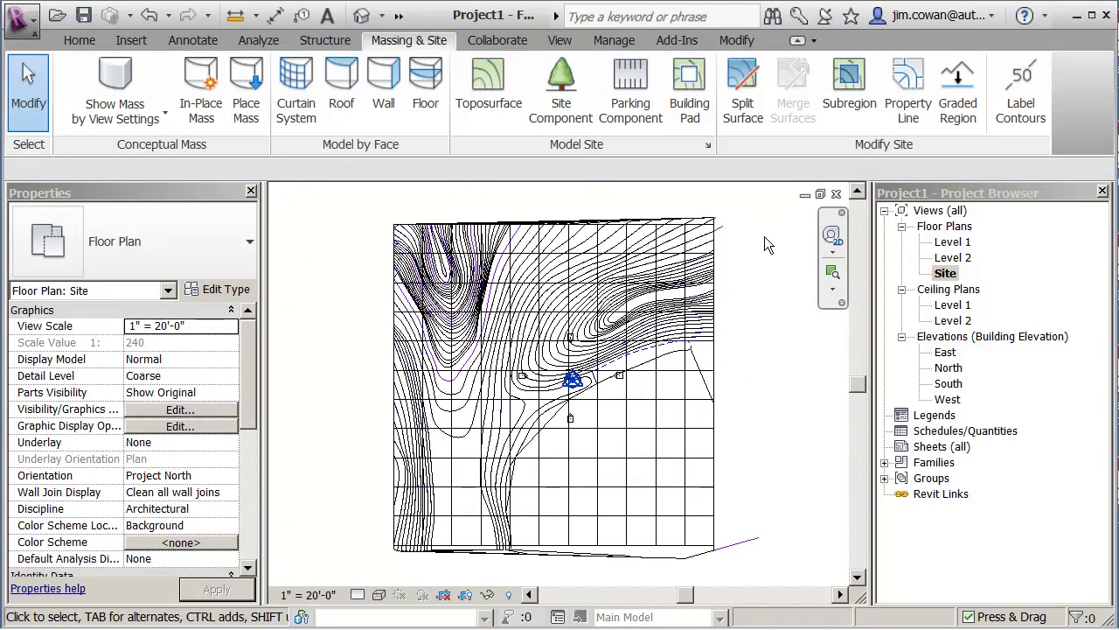
Split the toposurface with a horizontal line drawn across its bottom edge.
left_click(743, 122)
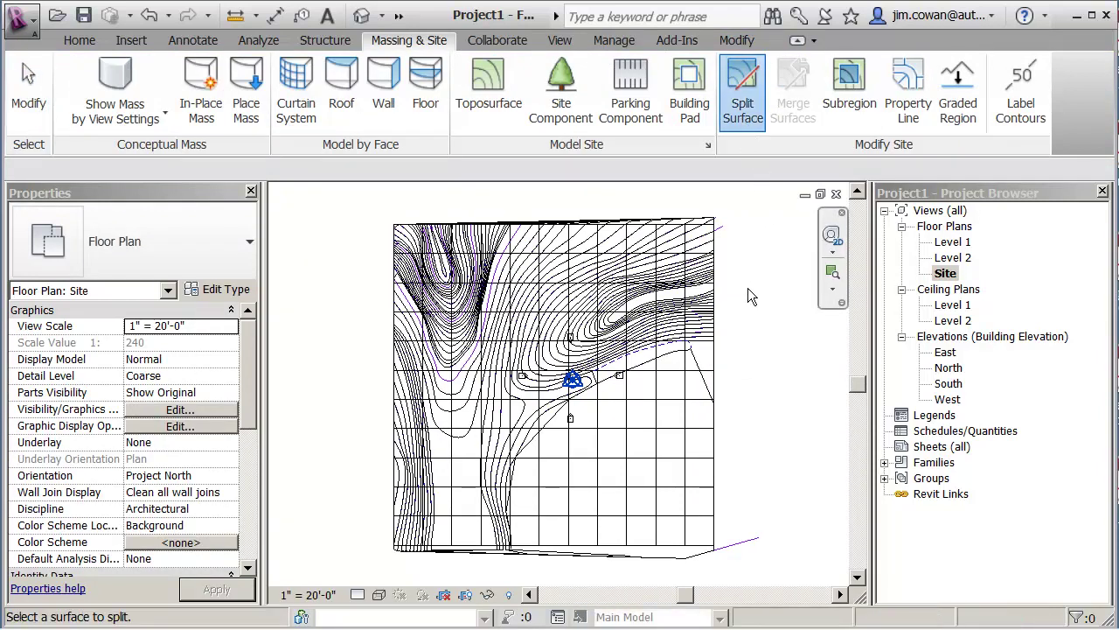
left_click(717, 371)
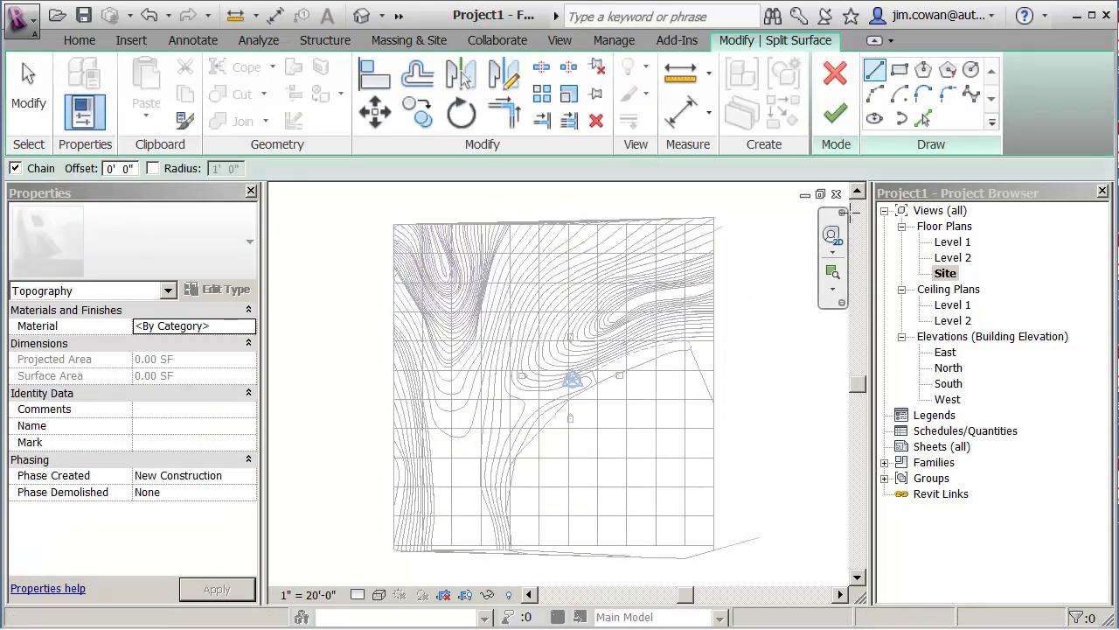
left_click(875, 72)
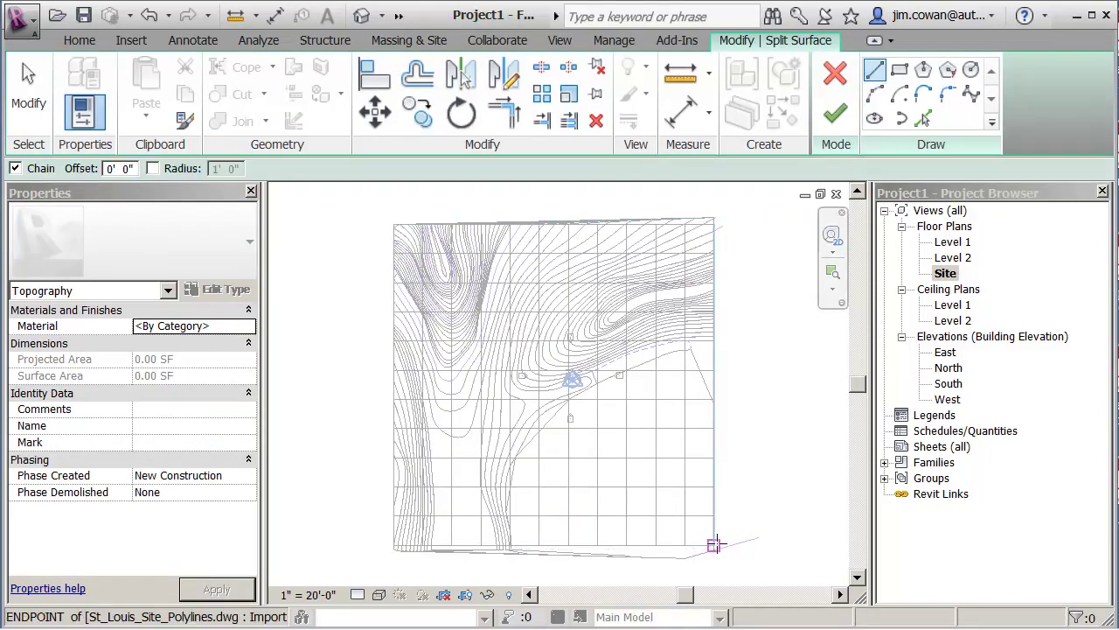
left_click(714, 544)
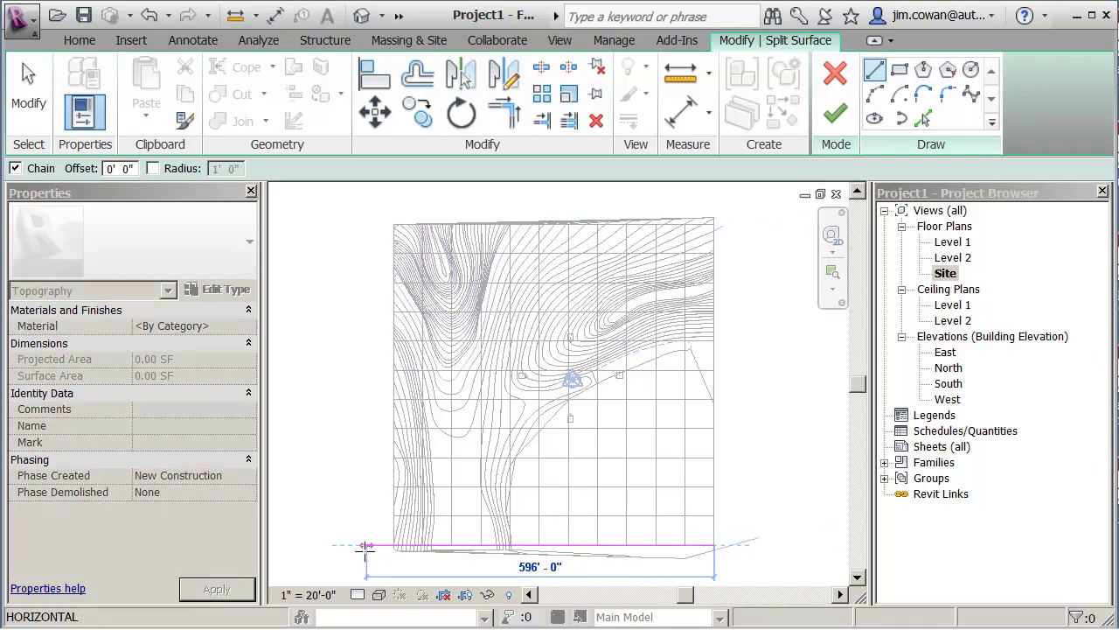
left_click(364, 545)
key("Escape")
key("Escape")
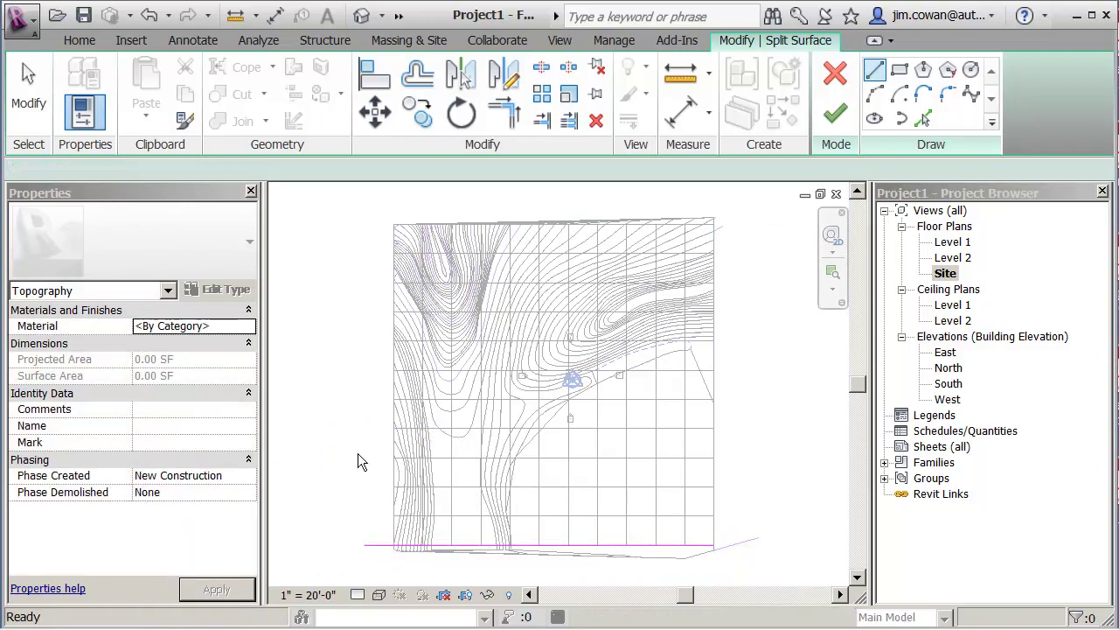
Finish the split and delete the narrow bottom strip.
left_click(835, 114)
left_click(777, 445)
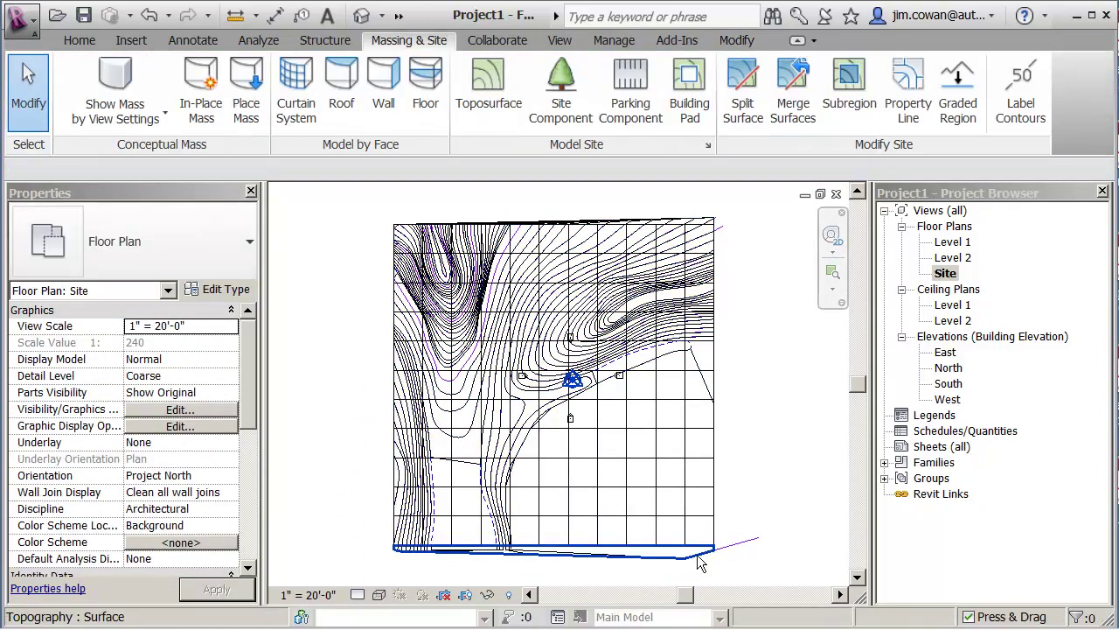
left_click(699, 560)
left_click(776, 486)
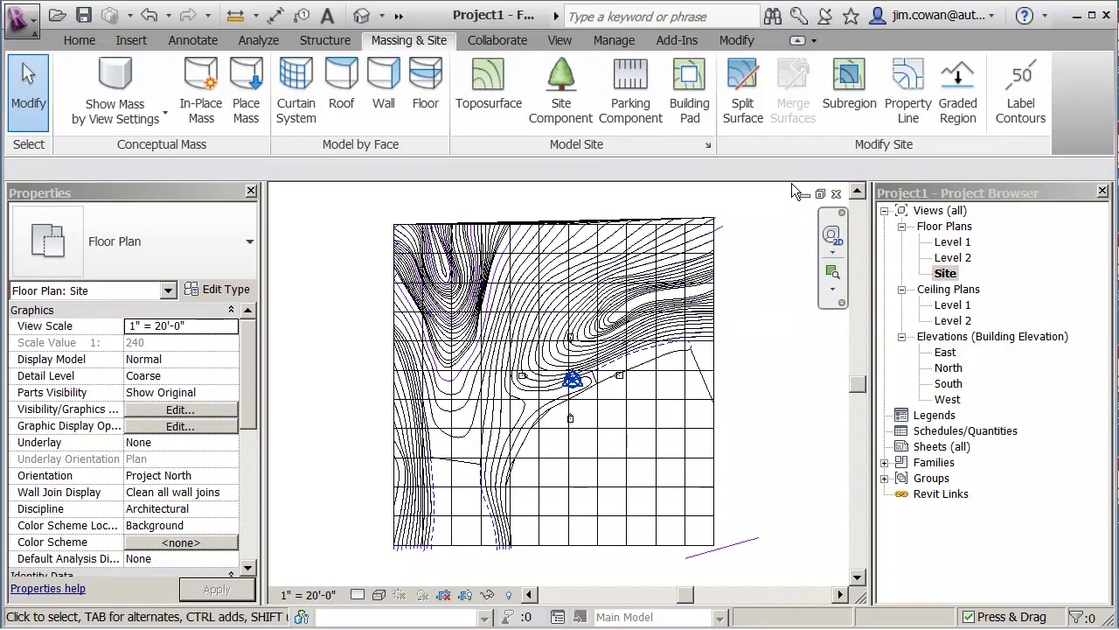
Split the toposurface with a horizontal line along its top edge.
left_click(743, 88)
left_click(706, 245)
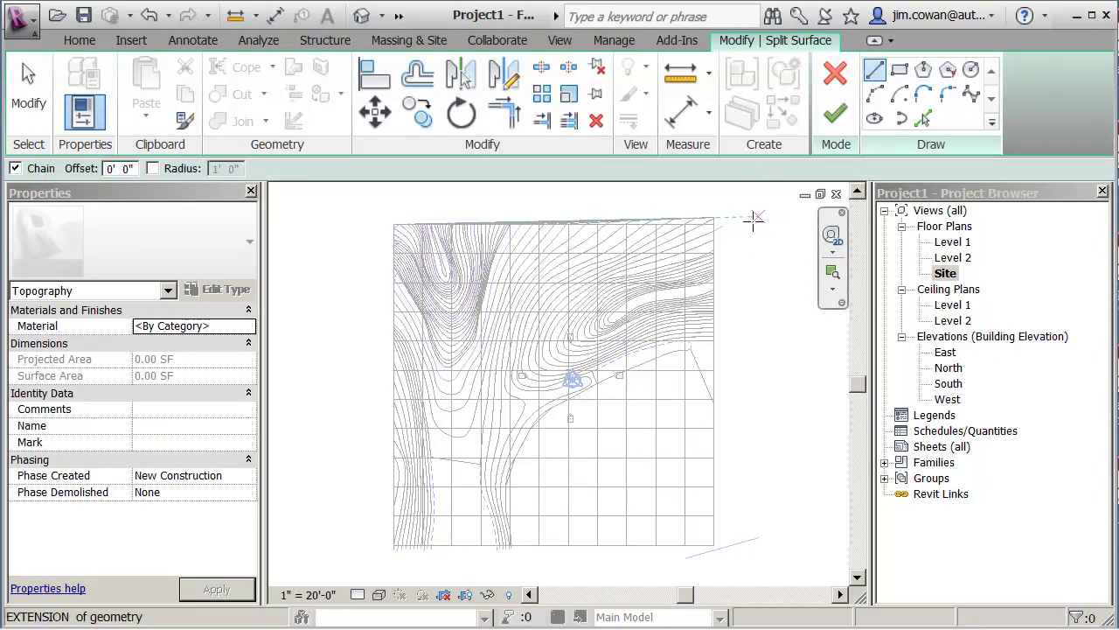
left_click(713, 224)
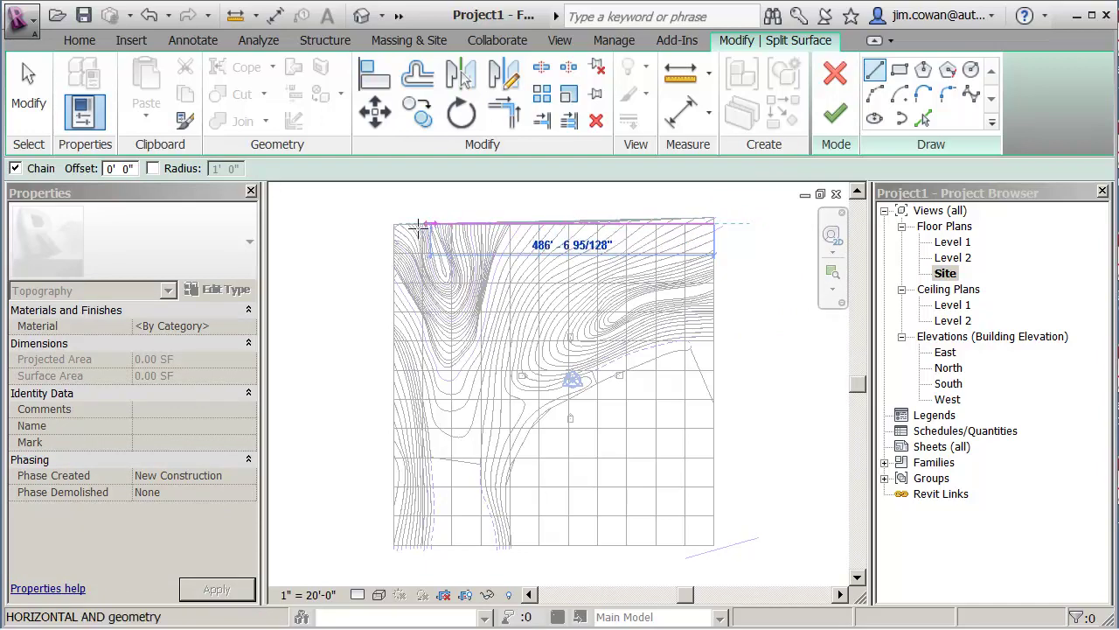
left_click(355, 224)
key("Escape")
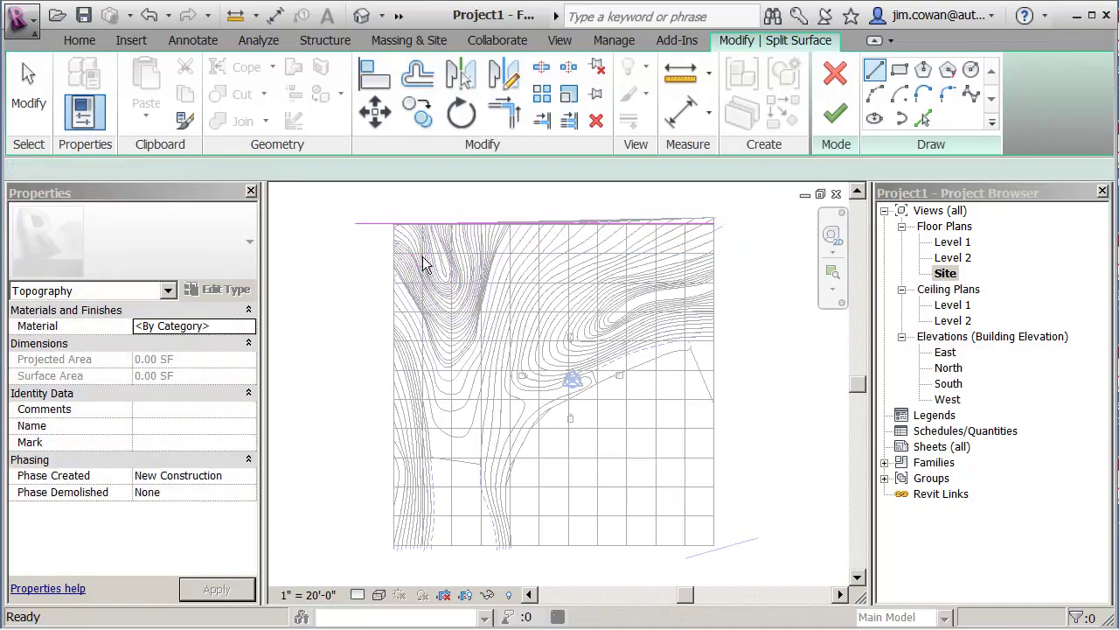
key("Escape")
Finish the split and remove the 2535.55 SF north strip.
left_click(830, 126)
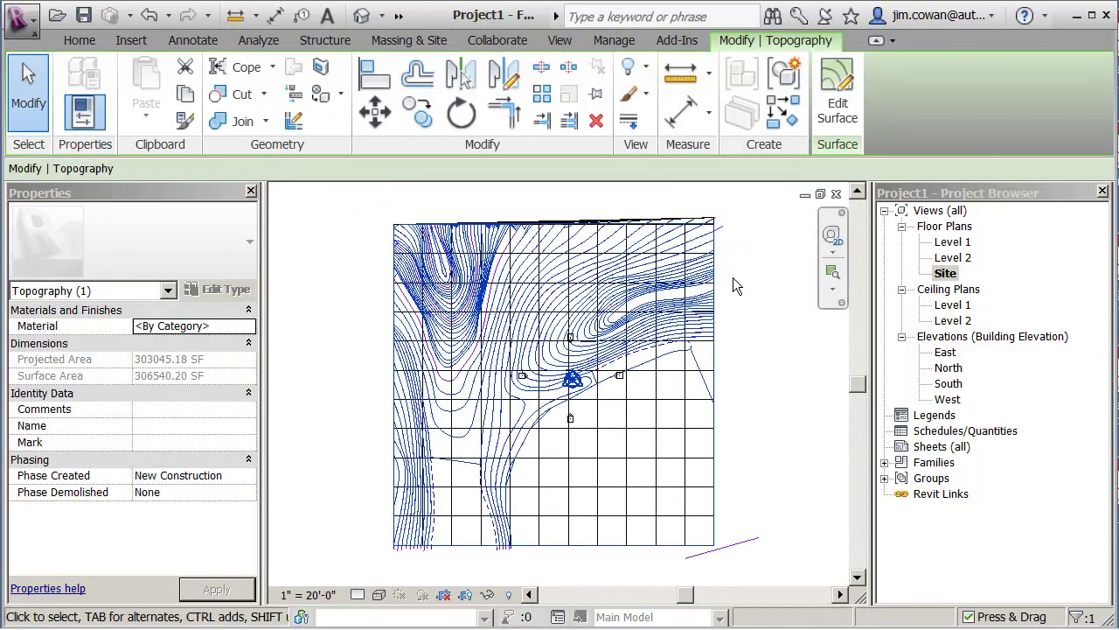
left_click(714, 217)
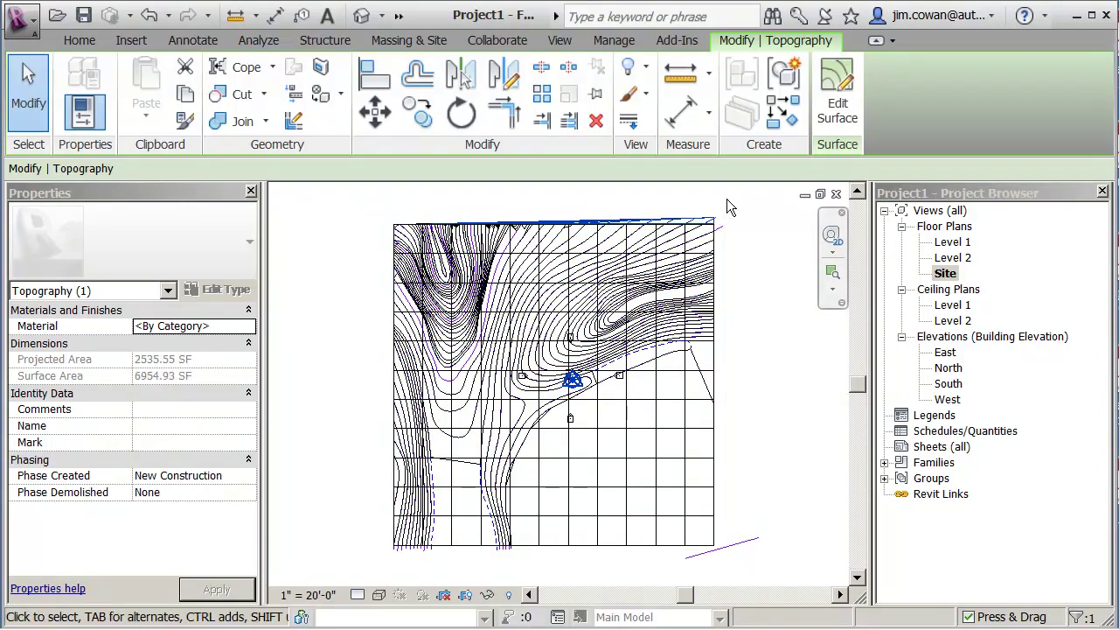
left_click(728, 198)
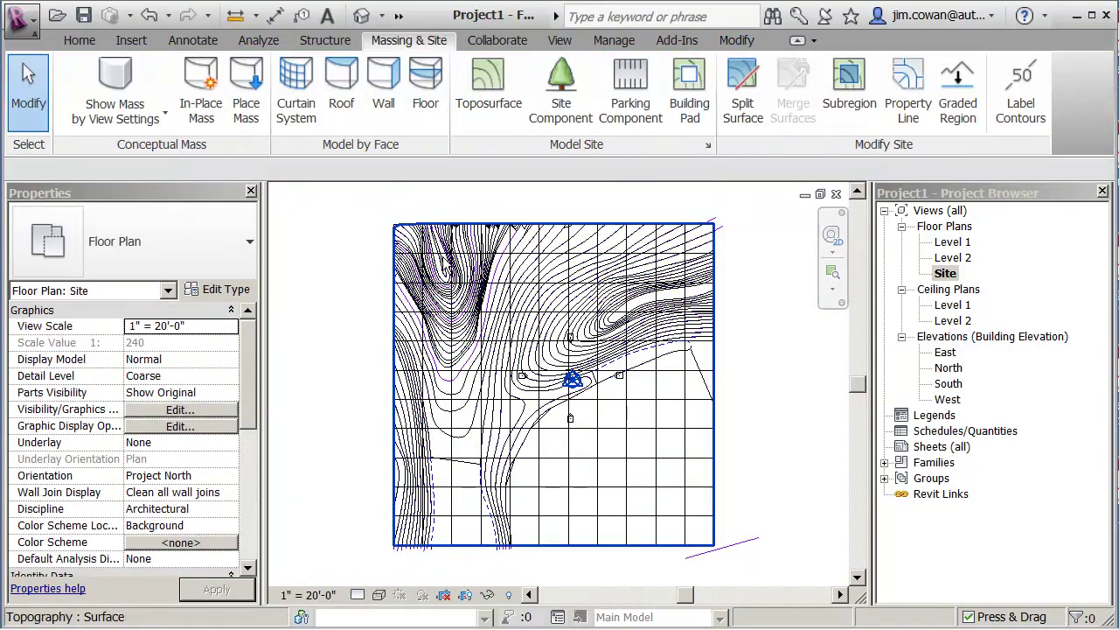
scroll(425, 280, "up", 2)
scroll(384, 271, "down", 3)
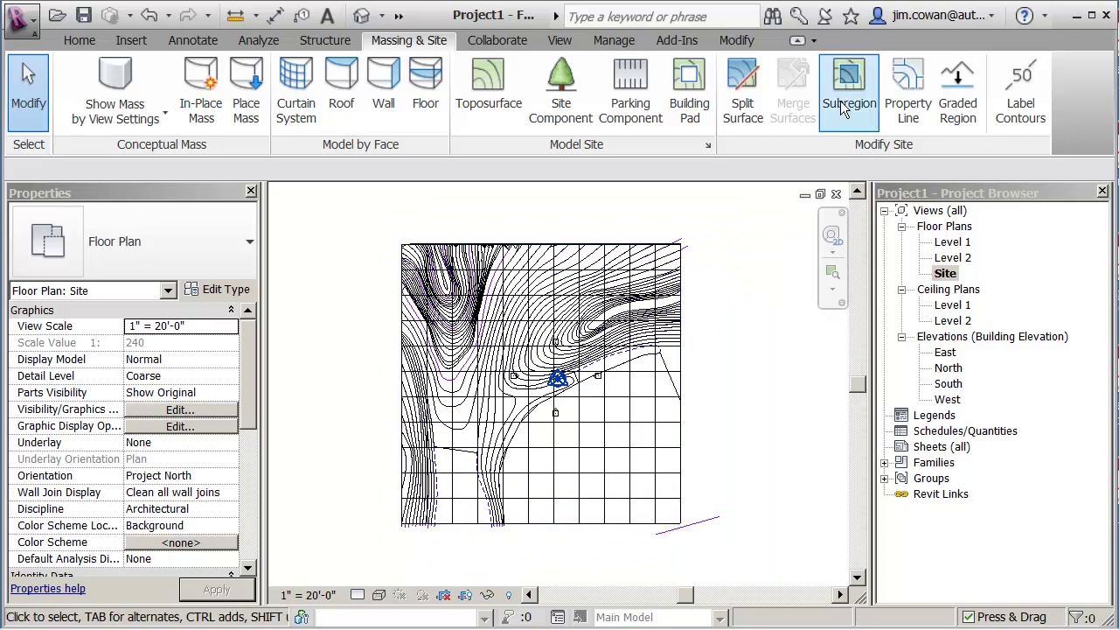
left_click(742, 91)
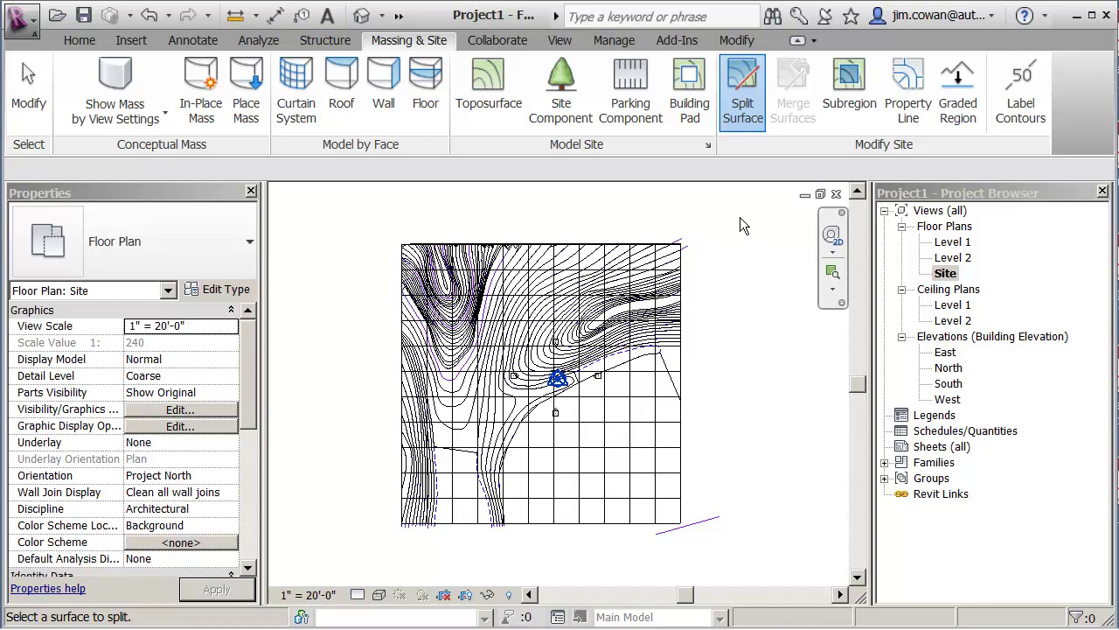
Sketch a vertical split line along the toposurface's left edge.
left_click(626, 259)
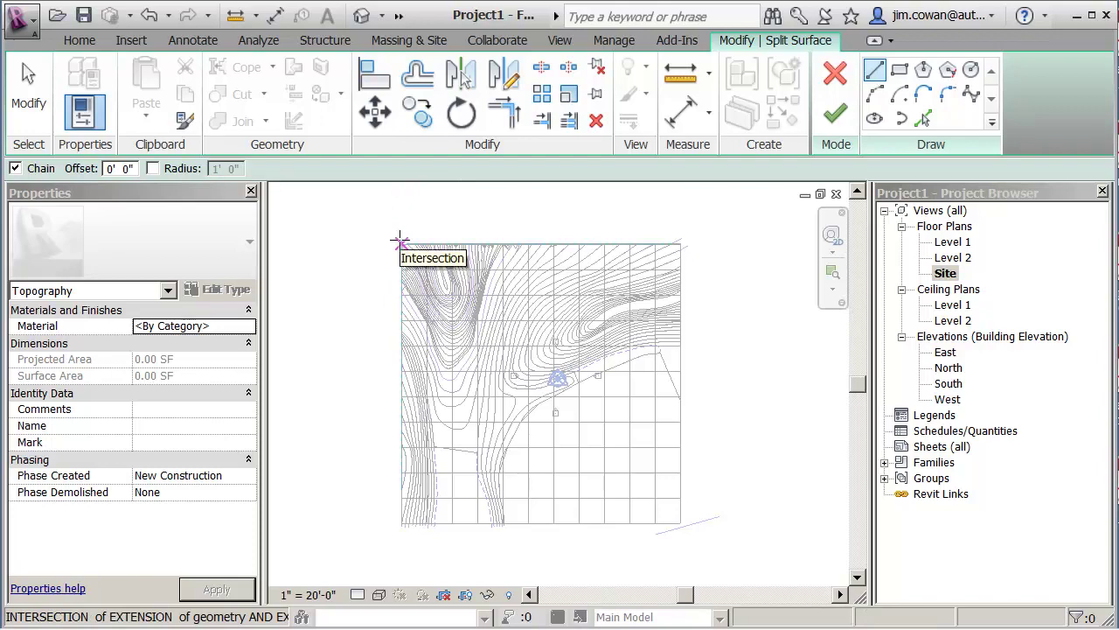
left_click(400, 242)
left_click(402, 548)
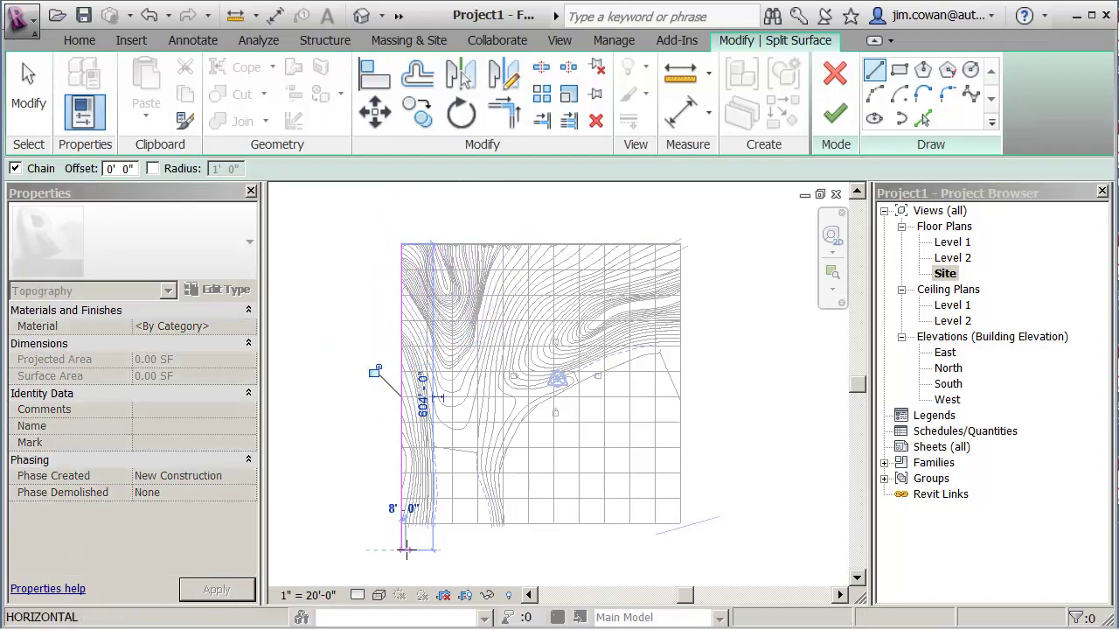
key("Escape")
key("Escape")
Extend the left split line's top end past the surface and try to finish the split.
scroll(395, 254, "up", 3)
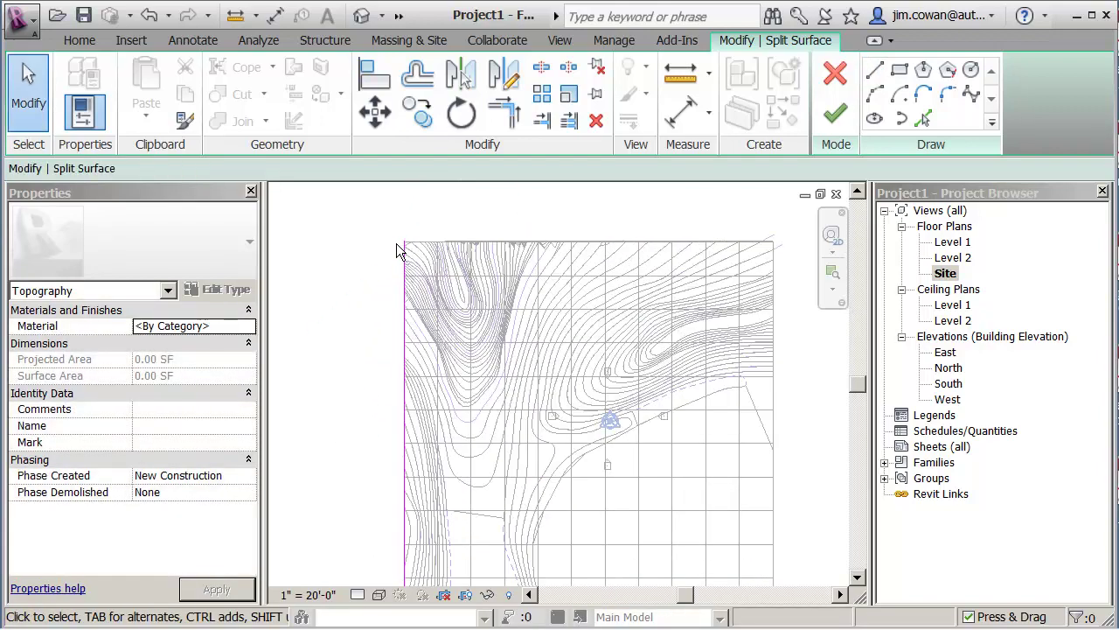
middle_click_drag(392, 210, 371, 292)
scroll(370, 292, "up", 1)
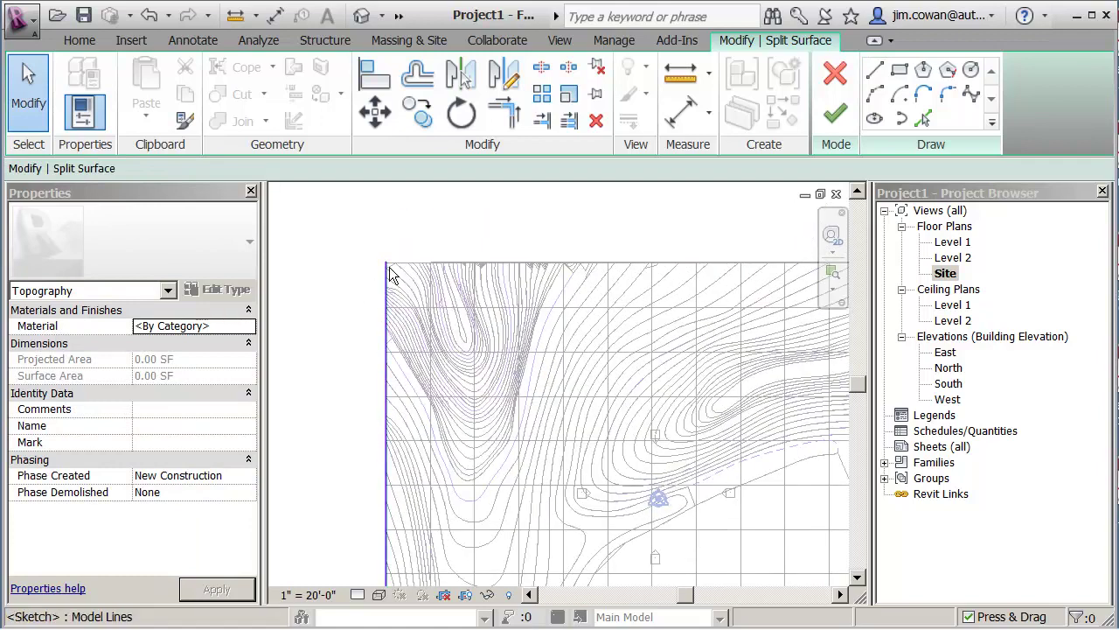
left_click(387, 269)
left_click_drag(386, 263, 387, 237)
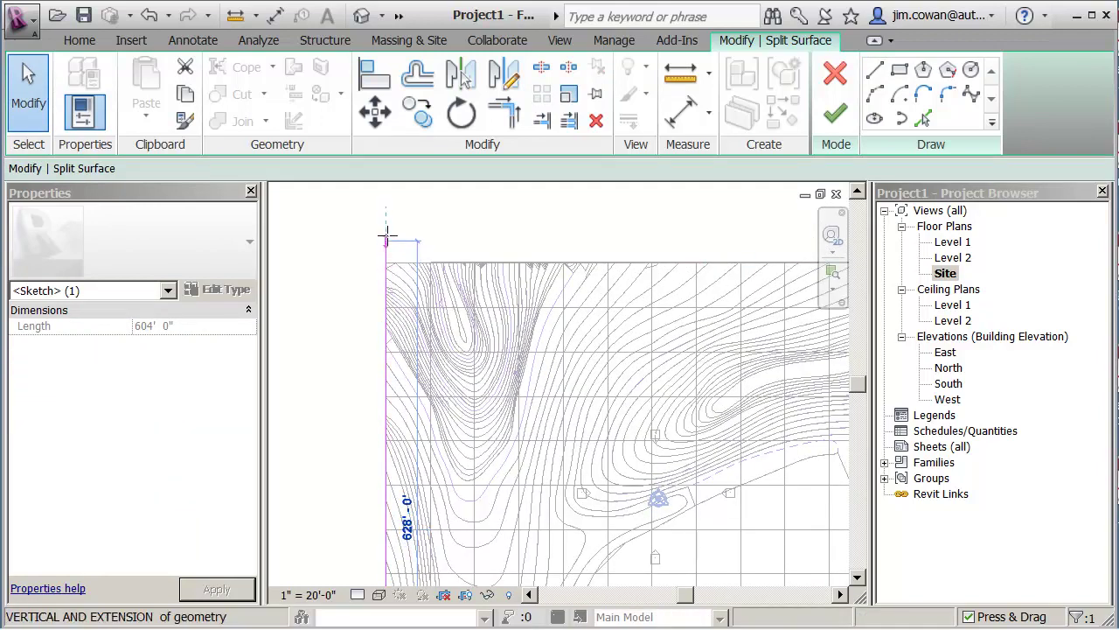
left_click(345, 320)
scroll(345, 320, "down", 2)
mouse_move(344, 320)
middle_mouse_down()
mouse_move(411, 232)
mouse_move(370, 290)
middle_mouse_up()
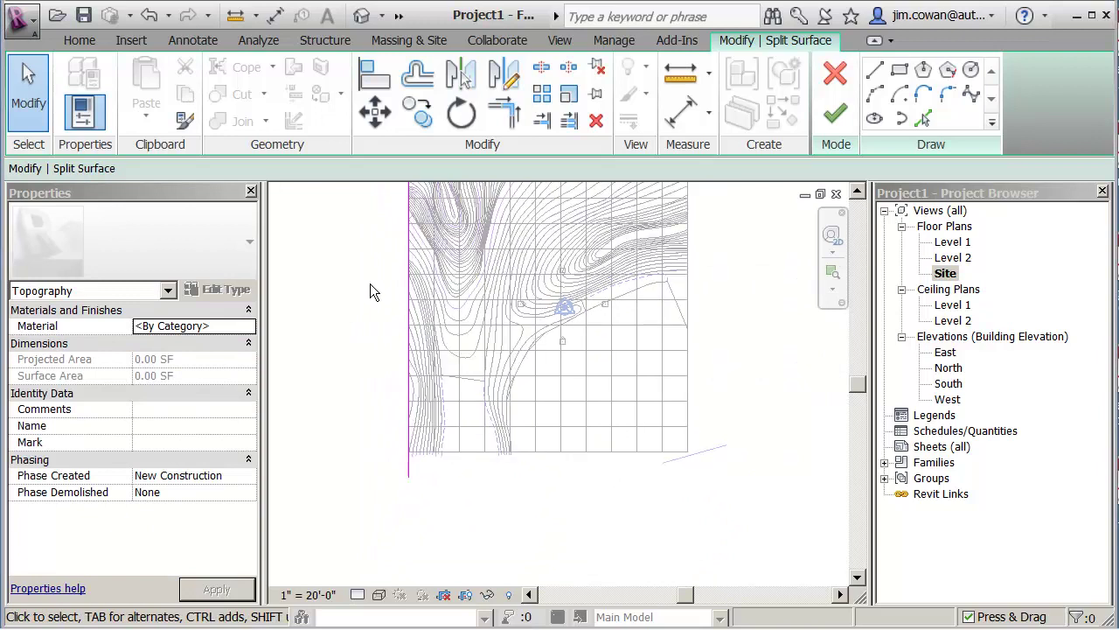
scroll(385, 302, "down", 1)
left_click(835, 114)
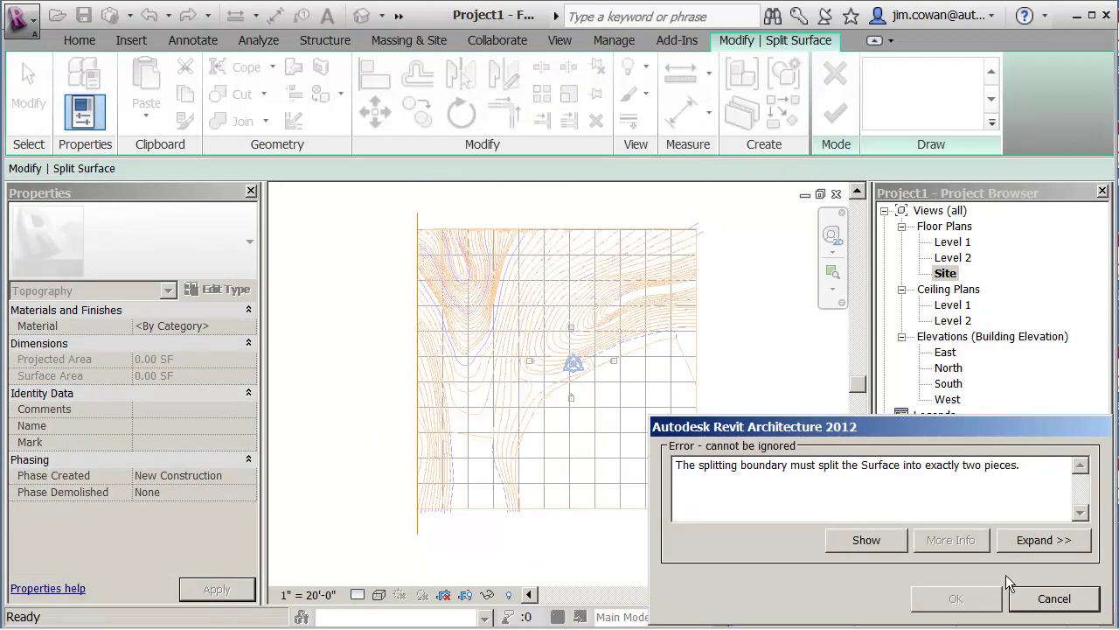
Dismiss the exactly-two-pieces error and delete the failed vertical split line.
left_click(1053, 598)
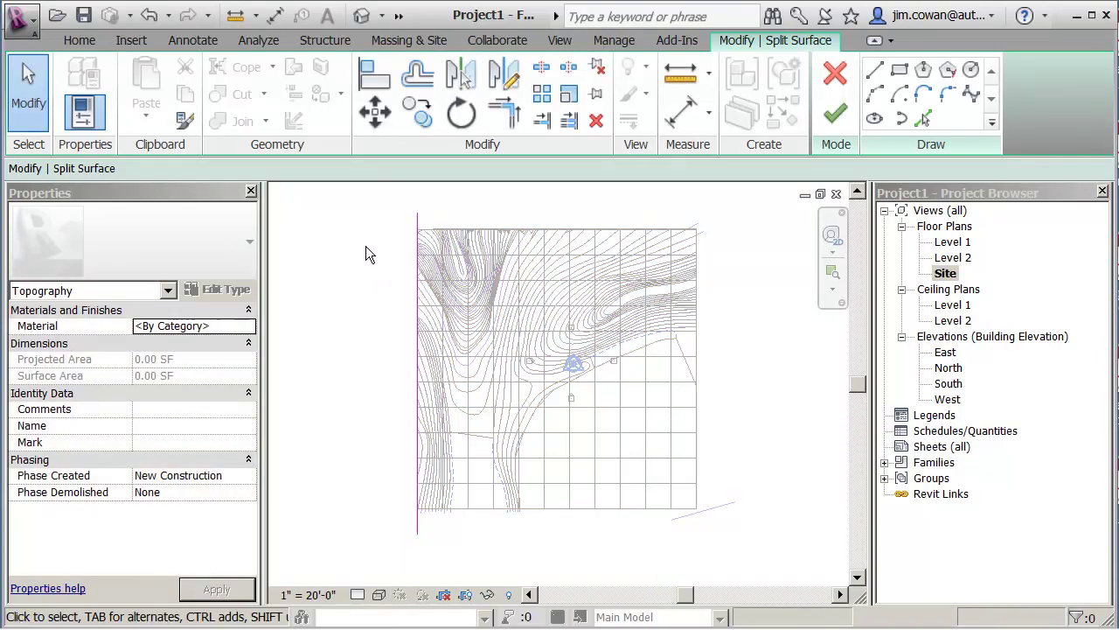
left_click(417, 215)
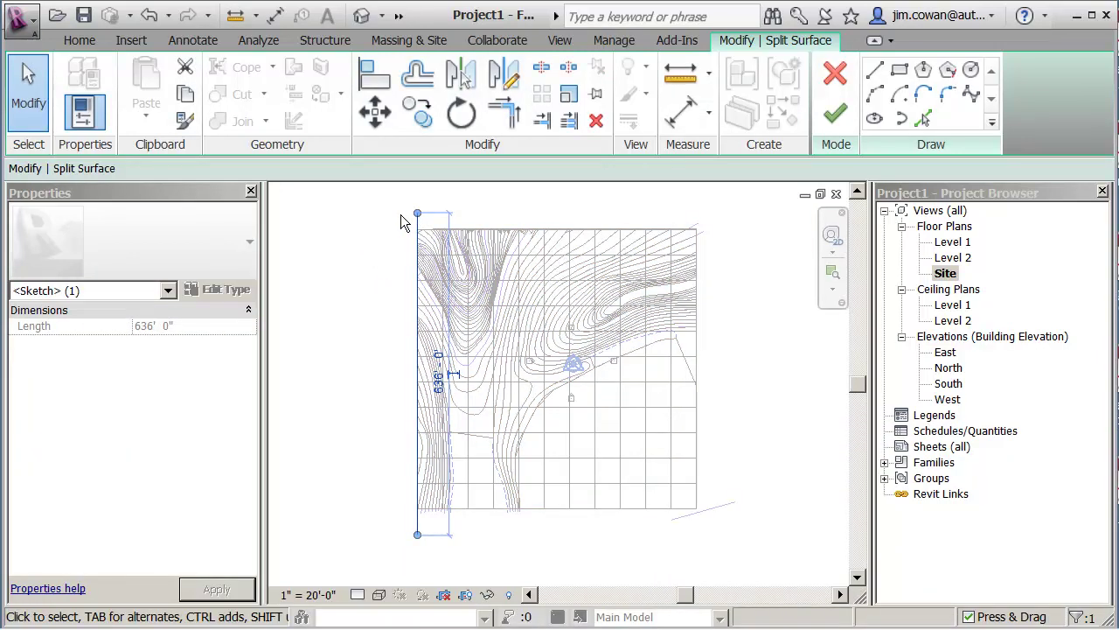
key("Delete")
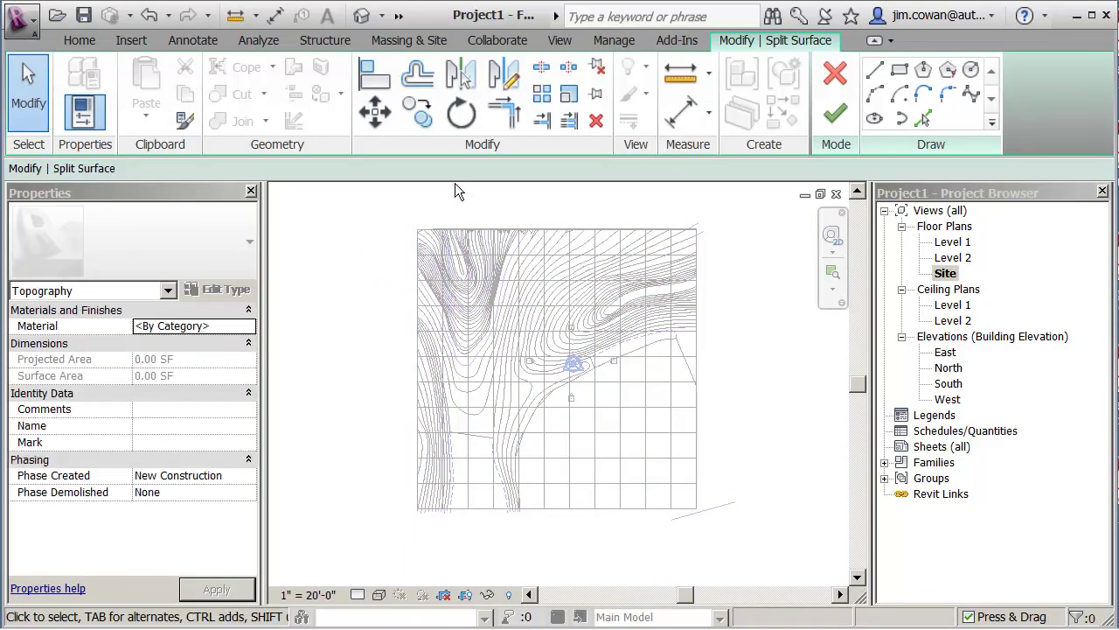
left_click(835, 77)
Discard the west-edge split sketch and delete the imported St_Louis_Site_Polylines.dwg.
left_click(634, 348)
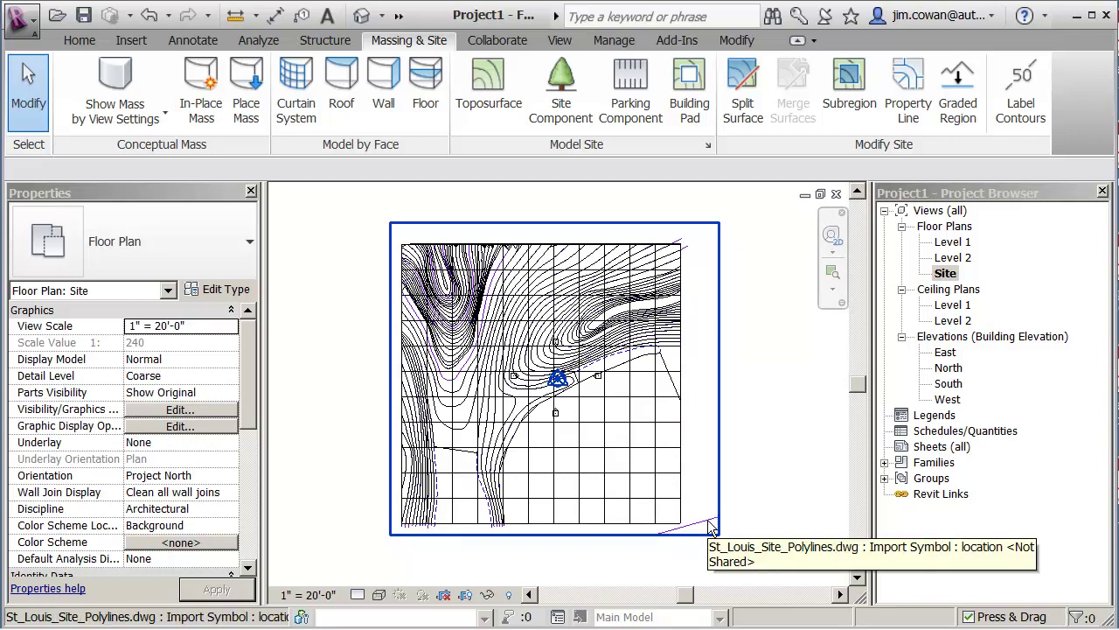
left_click(713, 527)
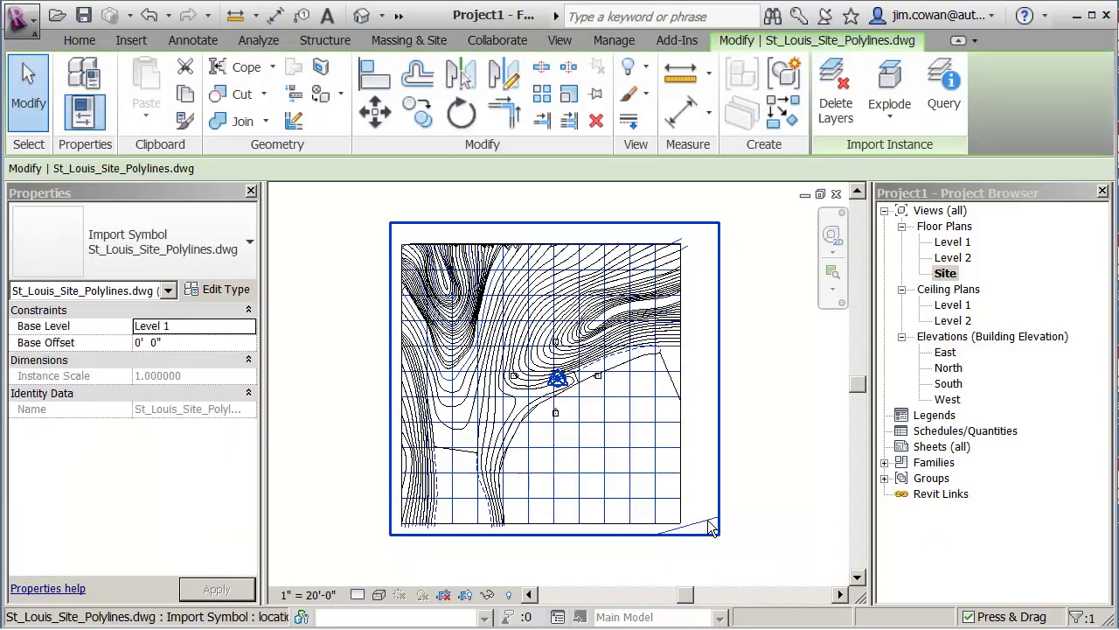
left_click(705, 520)
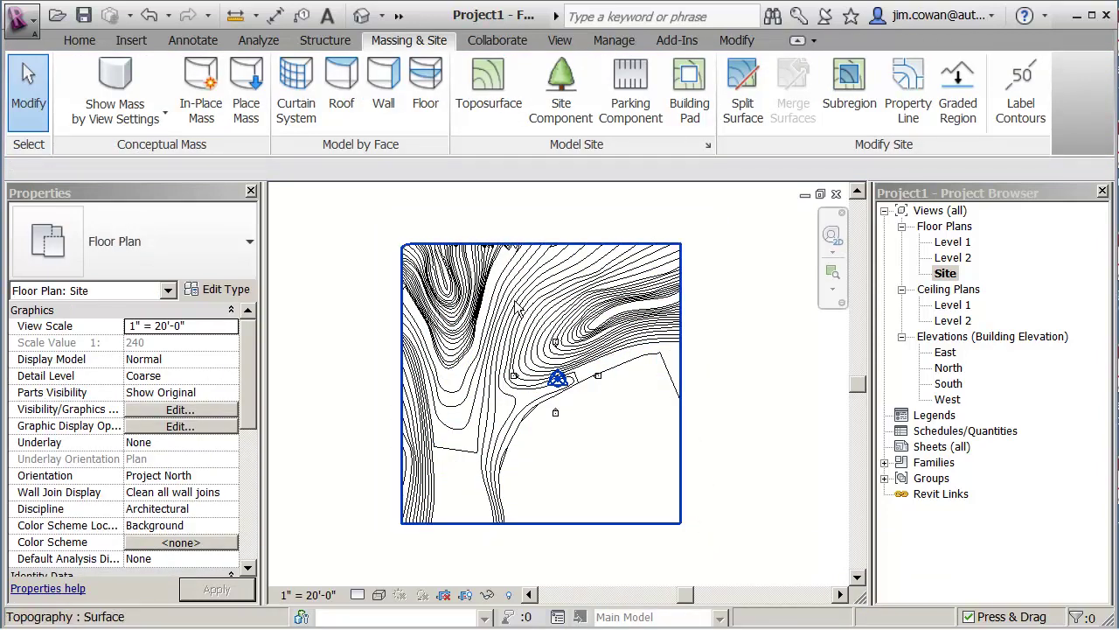
Zoom in on the jagged top edge, inspect the toposurface's points, and exit without changes.
scroll(374, 265, "up", 5)
middle_click_drag(383, 250, 391, 320)
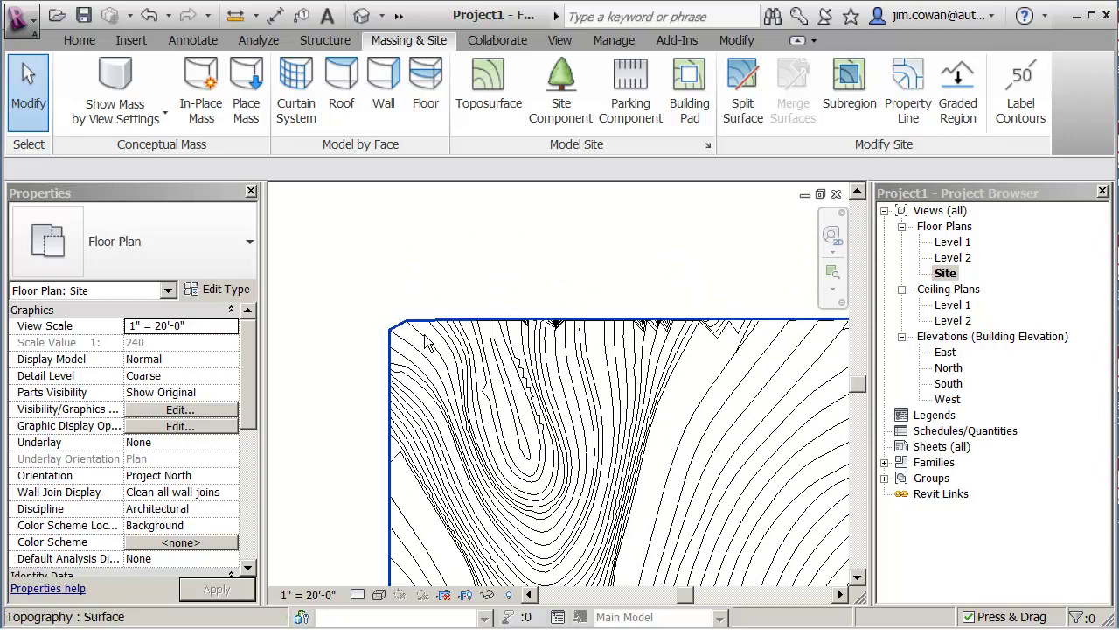
scroll(395, 352, "down", 2)
scroll(669, 569, "down", 2)
middle_click_drag(638, 532, 606, 487)
scroll(542, 311, "up", 4)
scroll(542, 310, "up", 3)
middle_click_drag(558, 322, 564, 327)
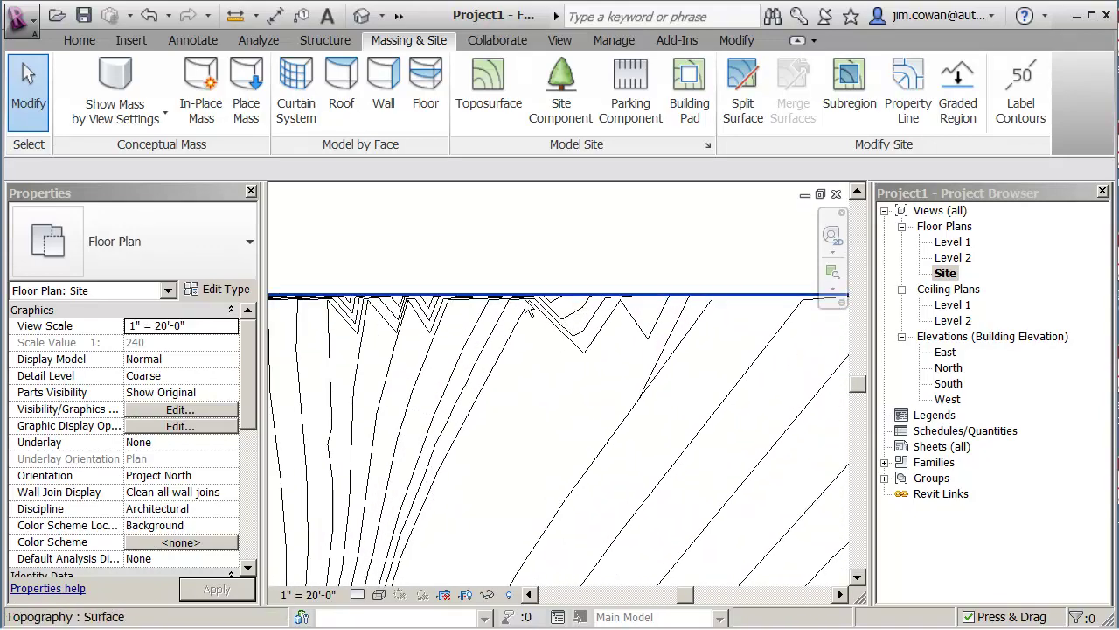
scroll(555, 339, "down", 2)
middle_click_drag(551, 343, 529, 371)
scroll(529, 372, "down", 4)
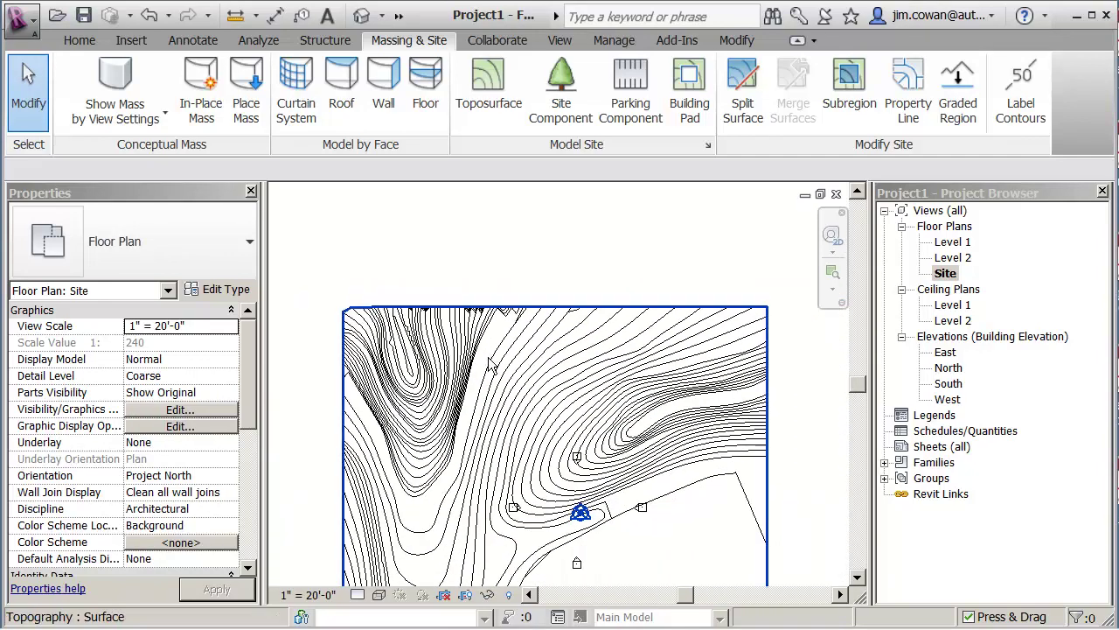
left_click(533, 339)
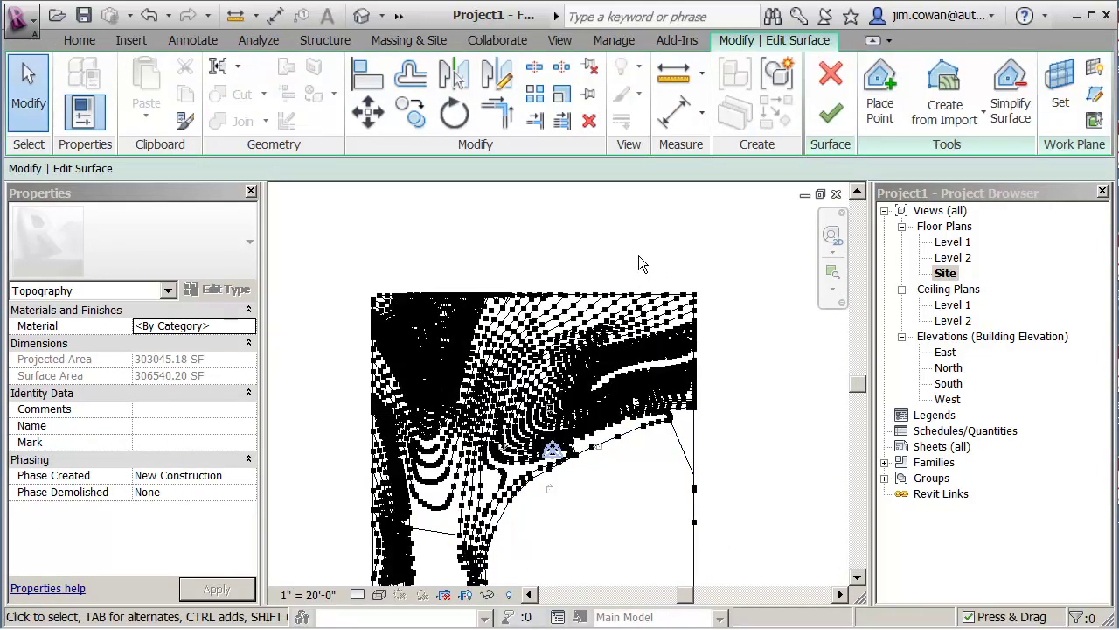
left_click(841, 116)
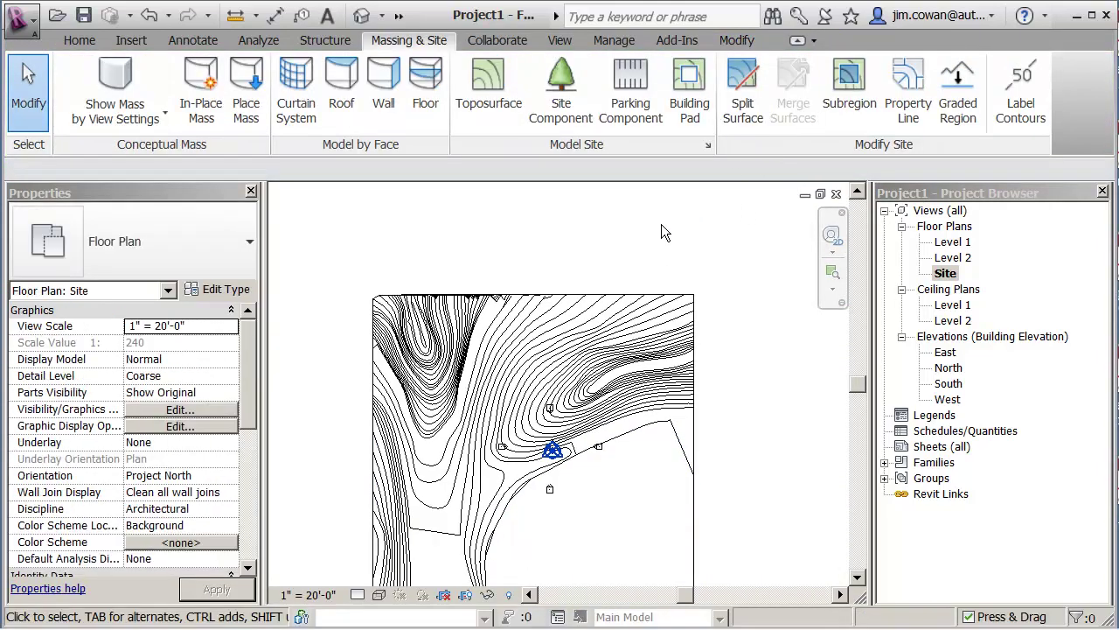
left_click(742, 92)
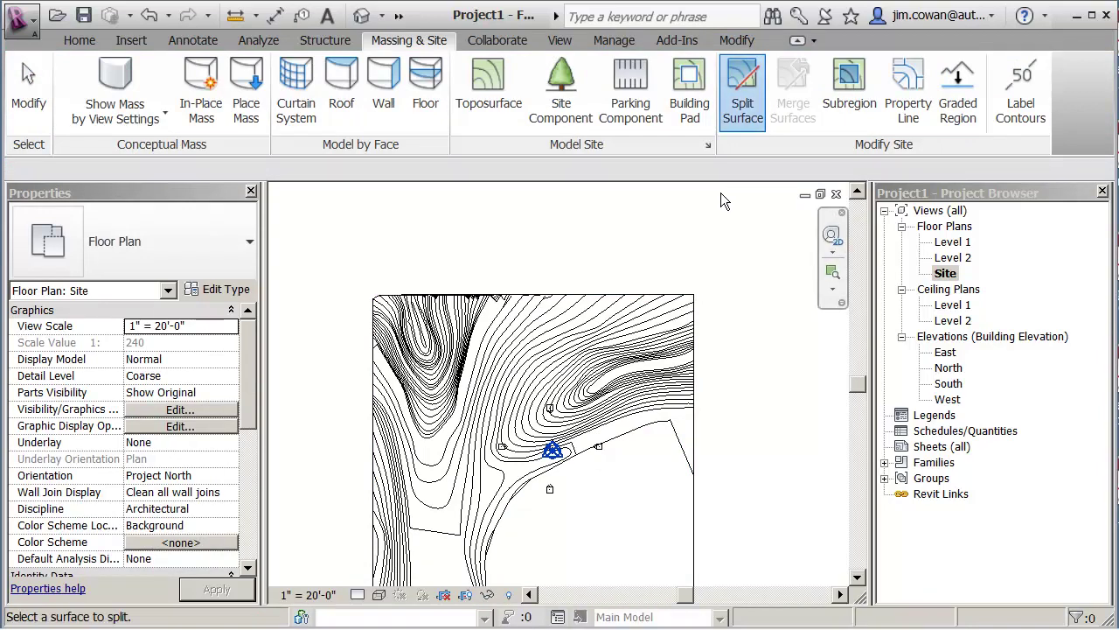
Split off the jagged 5874.66 SF north strip with a horizontal line across the top edge.
left_click(622, 296)
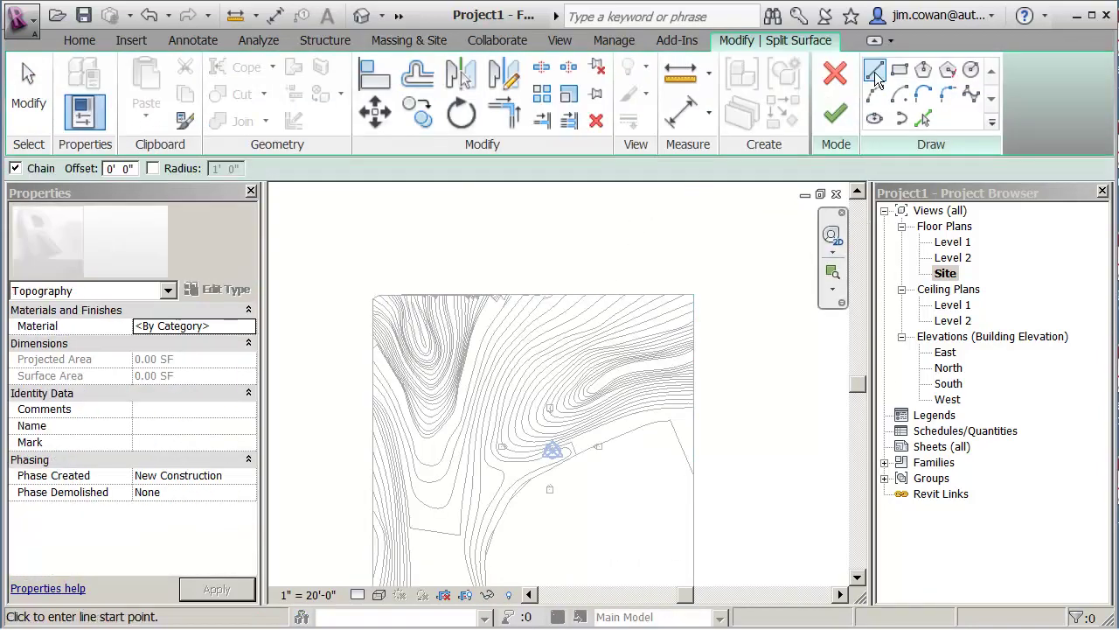
left_click(714, 302)
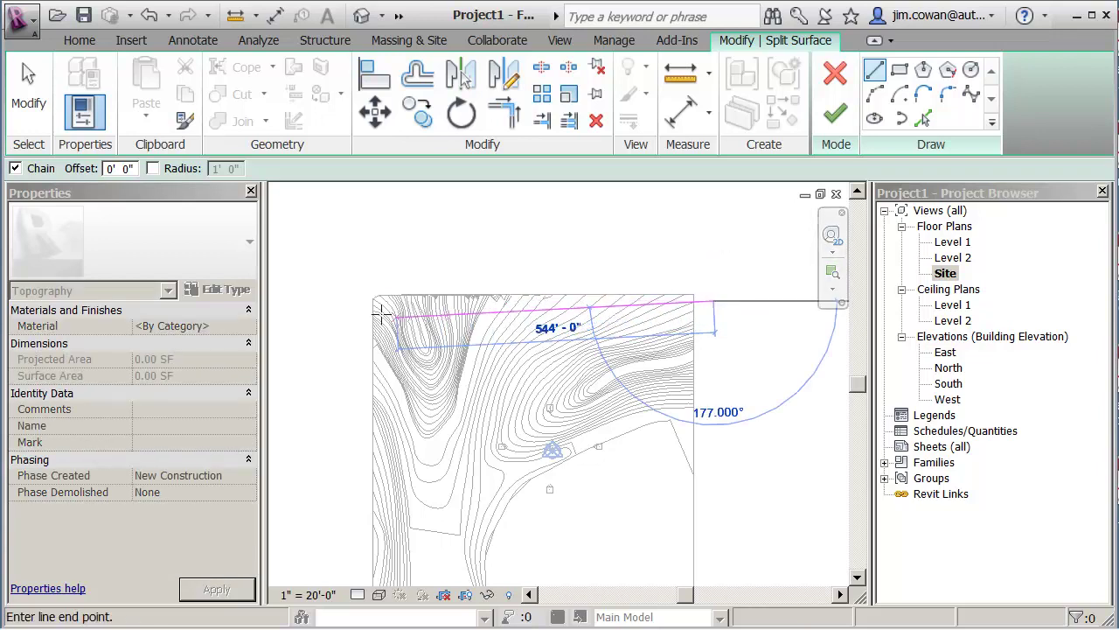
left_click(348, 301)
key("Escape")
key("Escape")
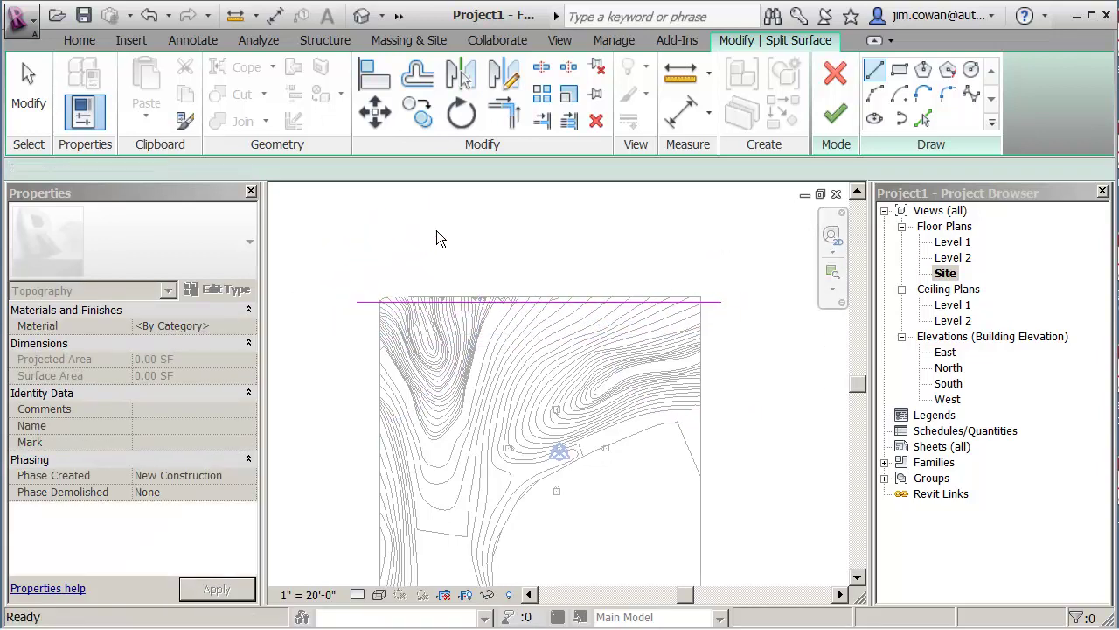
left_click(838, 117)
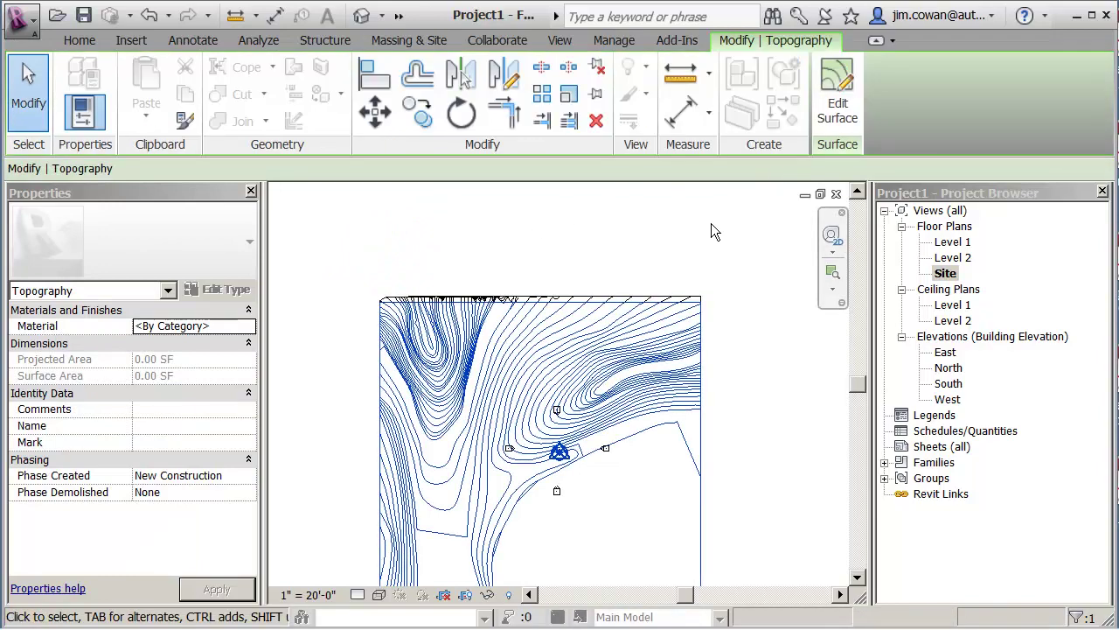
left_click(633, 268)
middle_click_drag(633, 269, 648, 192)
middle_click_drag(527, 350, 536, 361)
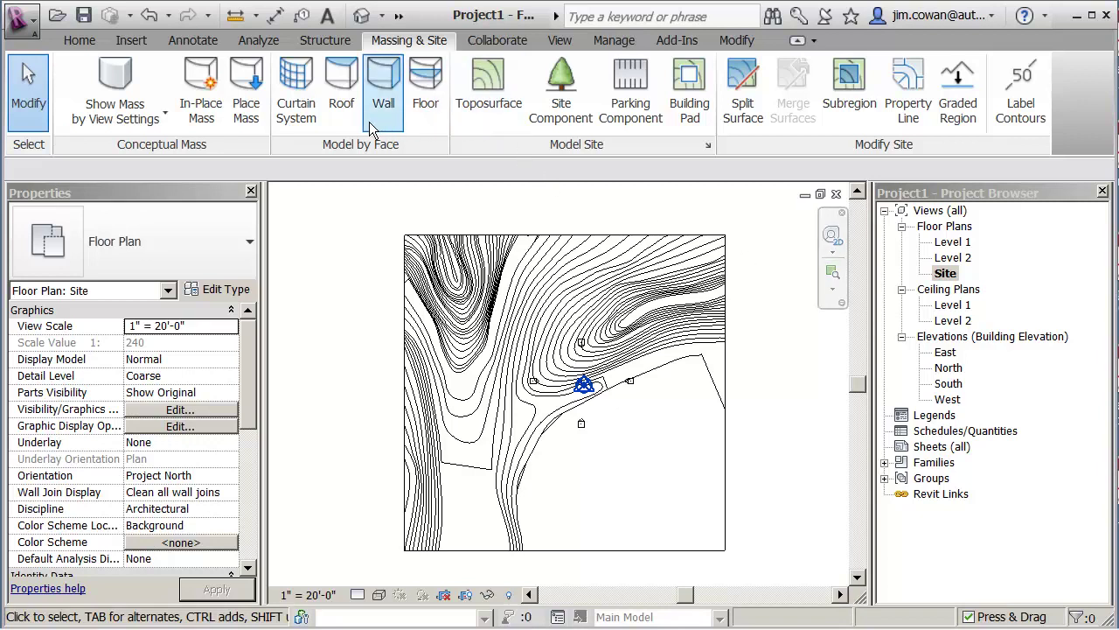
Open the default 3D view and orbit and zoom around the trimmed sloping terrain.
left_click(361, 15)
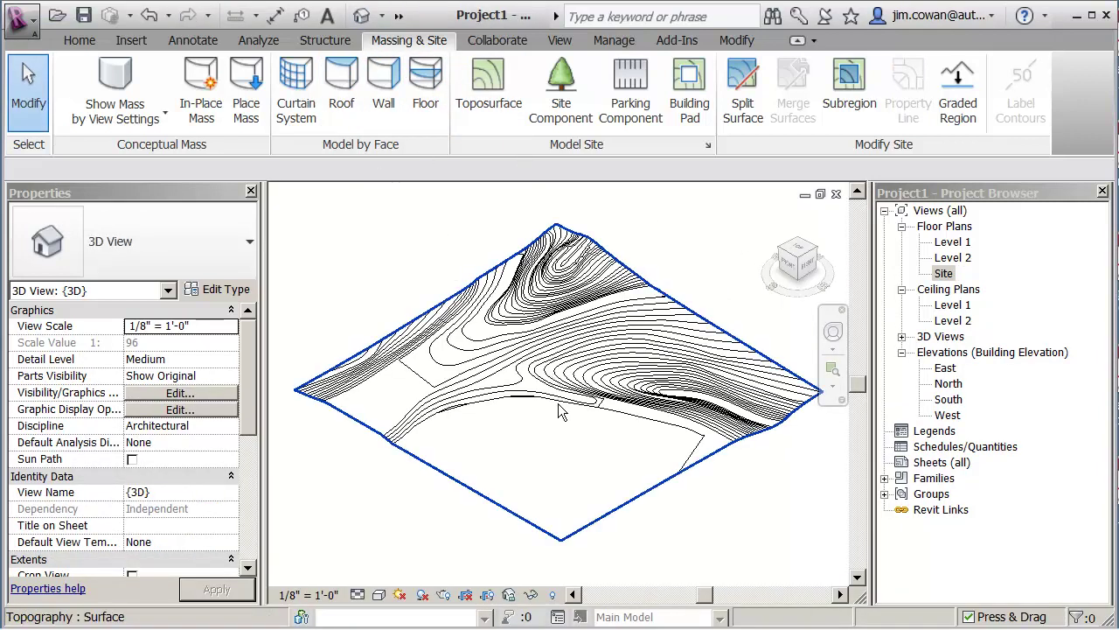
middle_click_drag(569, 419, 577, 343, "shift")
scroll(524, 467, "up", 3)
scroll(544, 367, "down", 4)
scroll(610, 318, "up", 5)
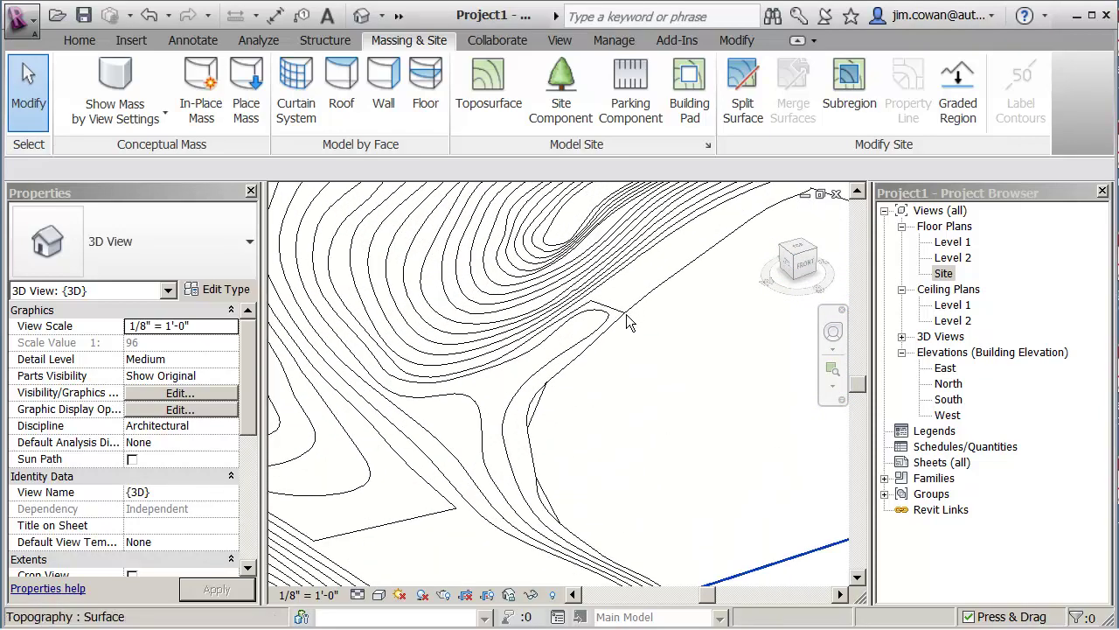
scroll(568, 348, "down", 4)
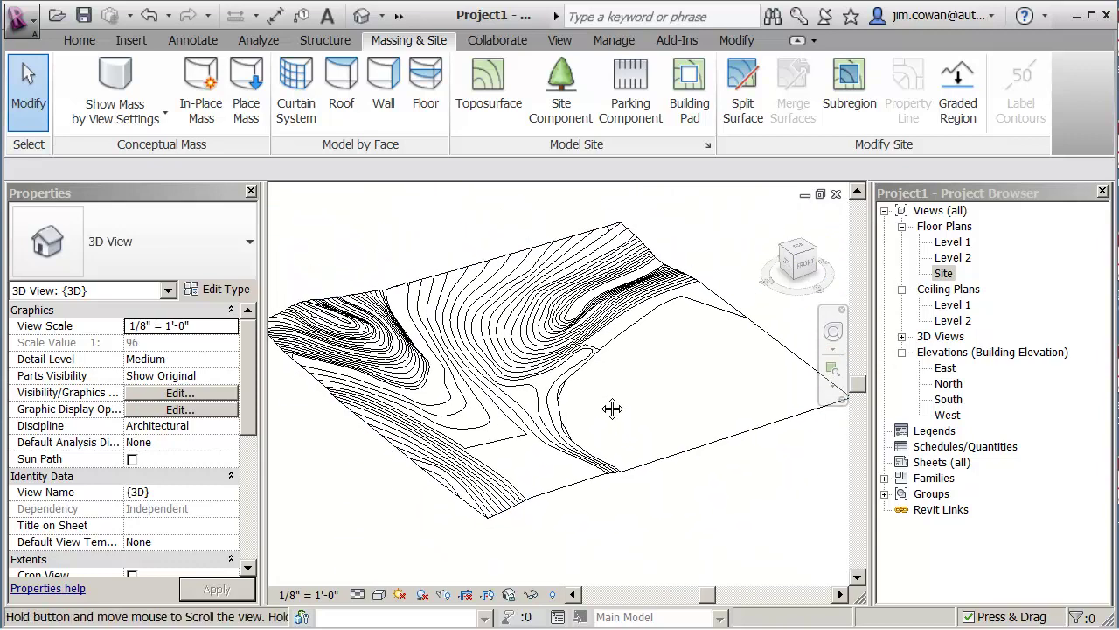